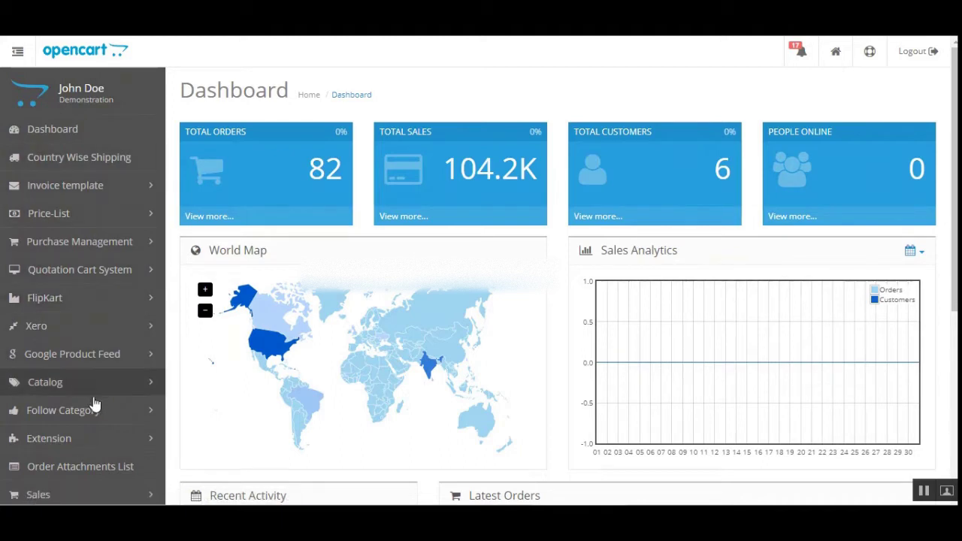
List the installed extensions filtered to Modules.
{"action": "left_click", "coordinate": [133, 442]}
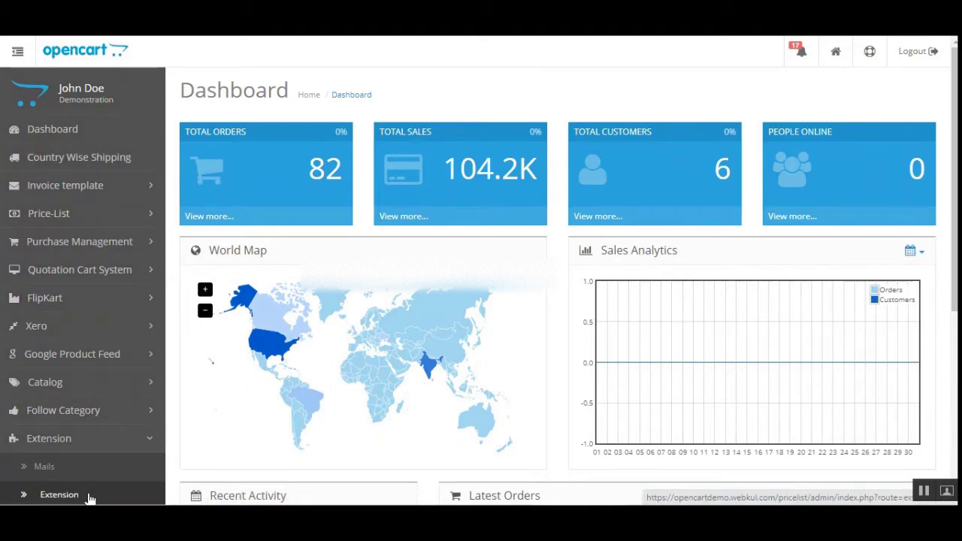
{"action": "left_click", "coordinate": [88, 496]}
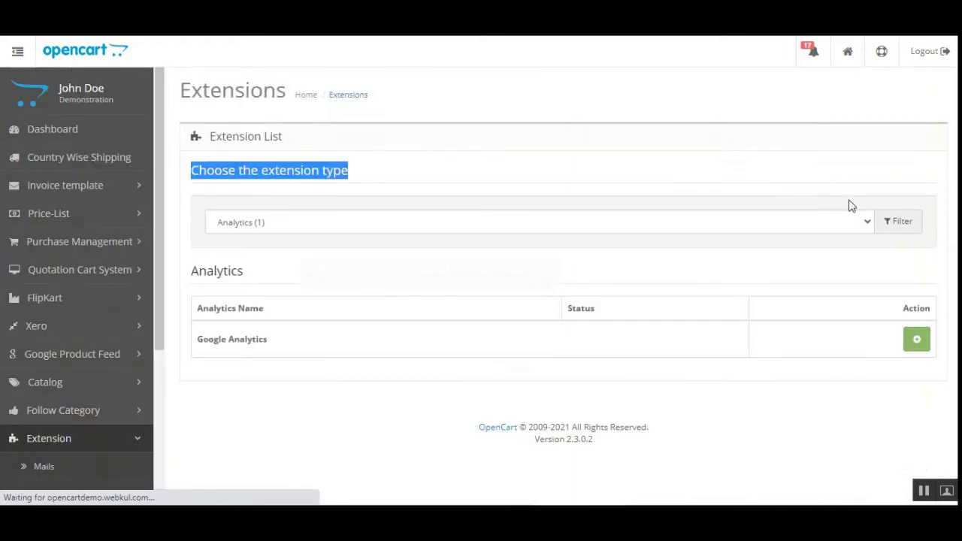
{"action": "left_click", "coordinate": [346, 224]}
{"action": "left_click", "coordinate": [307, 307]}
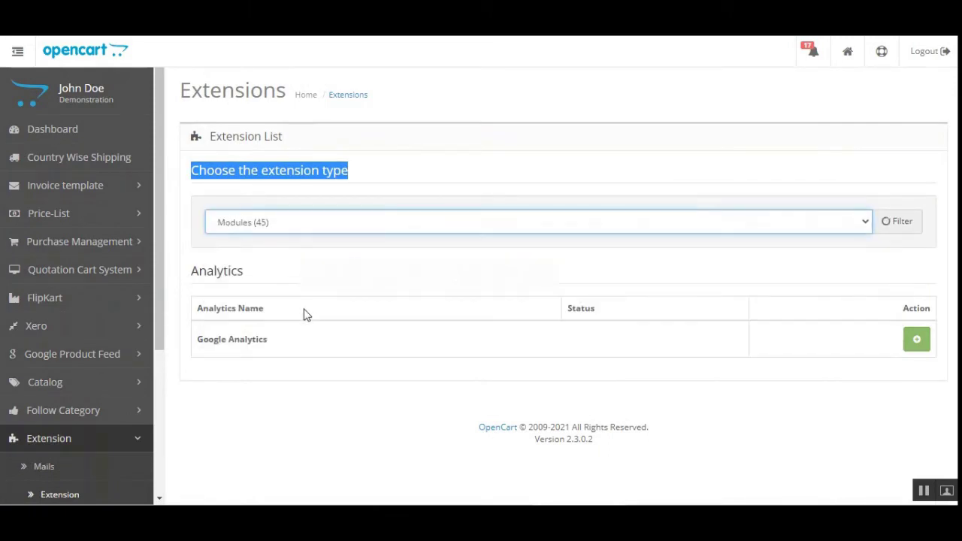
{"action": "scroll", "coordinate": [910, 172], "scroll_direction": "down", "scroll_amount": 3}
{"action": "scroll", "coordinate": [361, 233], "scroll_direction": "down", "scroll_amount": 4}
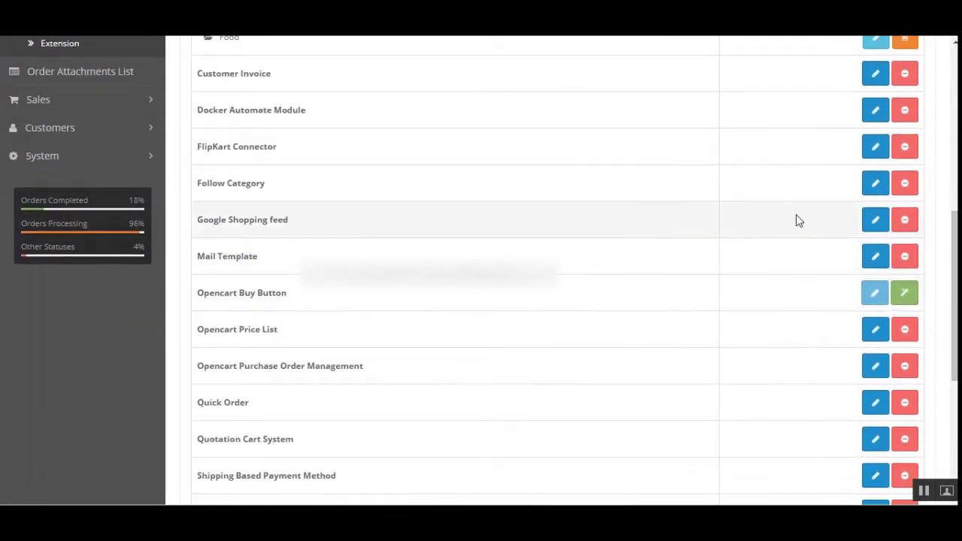
Edit the Google Shopping feed module and re-expand its Configuration Setting section.
{"action": "left_click", "coordinate": [877, 225]}
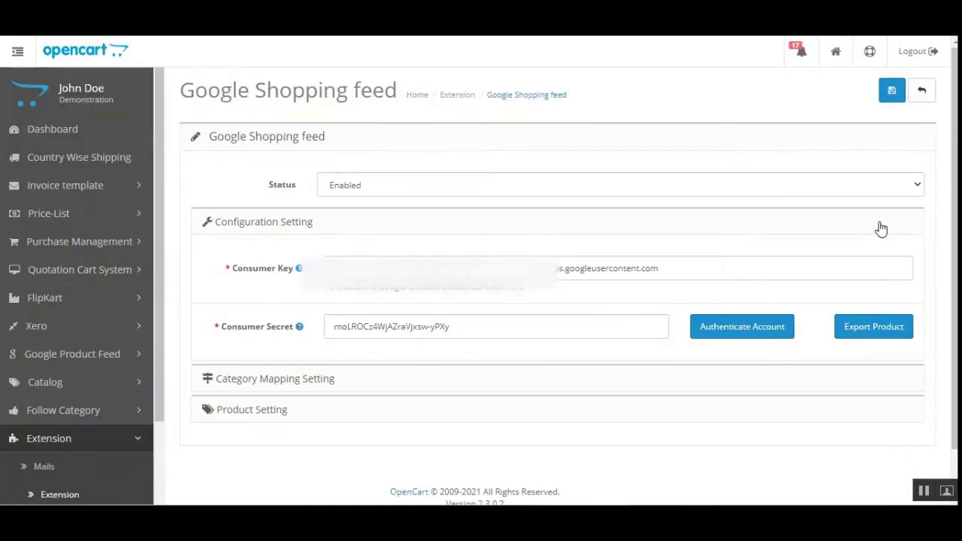
{"action": "left_click", "coordinate": [251, 225]}
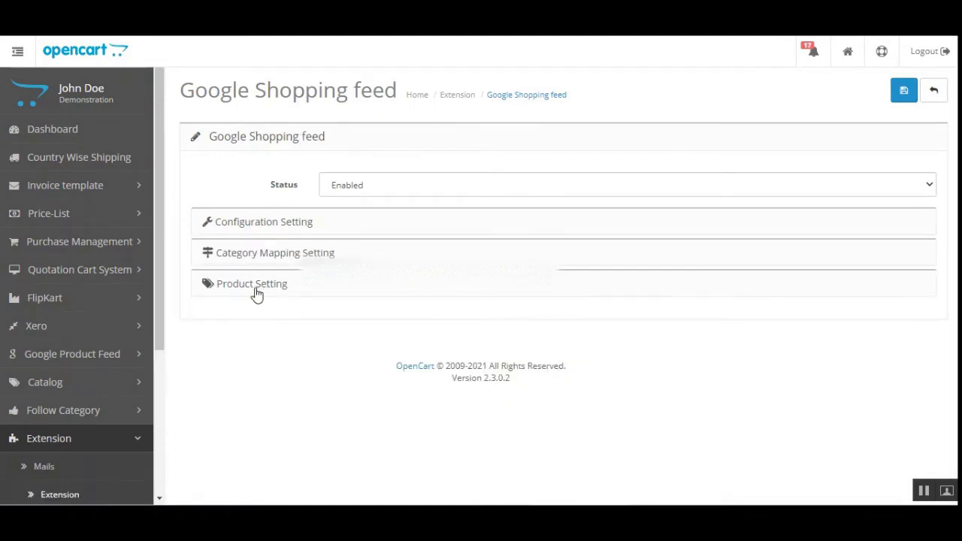
{"action": "left_click_drag", "start_coordinate": [240, 136], "coordinate": [375, 193]}
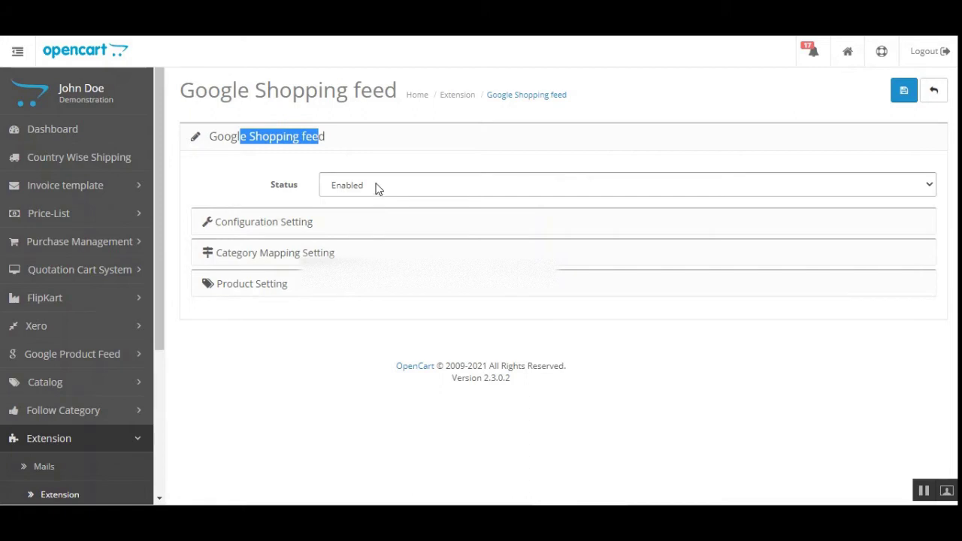
{"action": "left_click", "coordinate": [286, 225]}
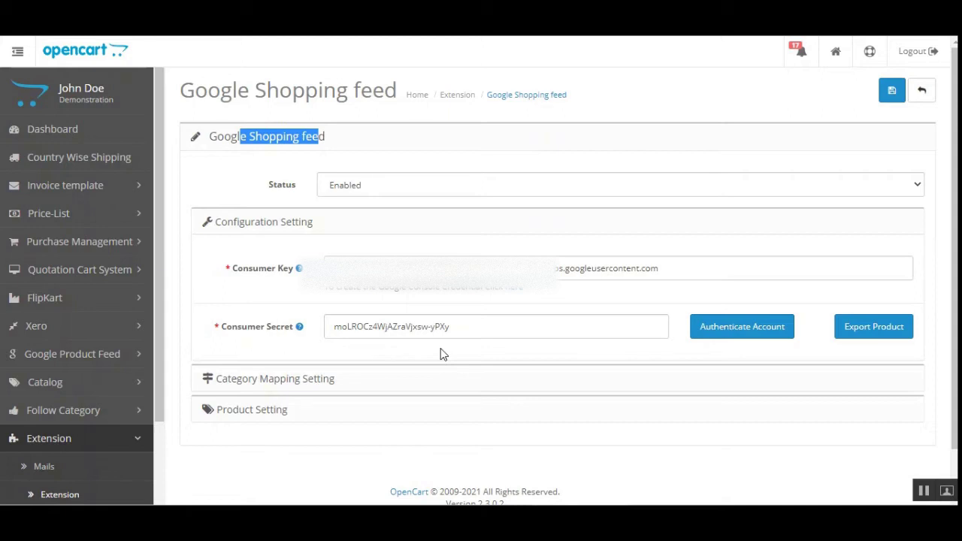
{"action": "left_click", "coordinate": [627, 78]}
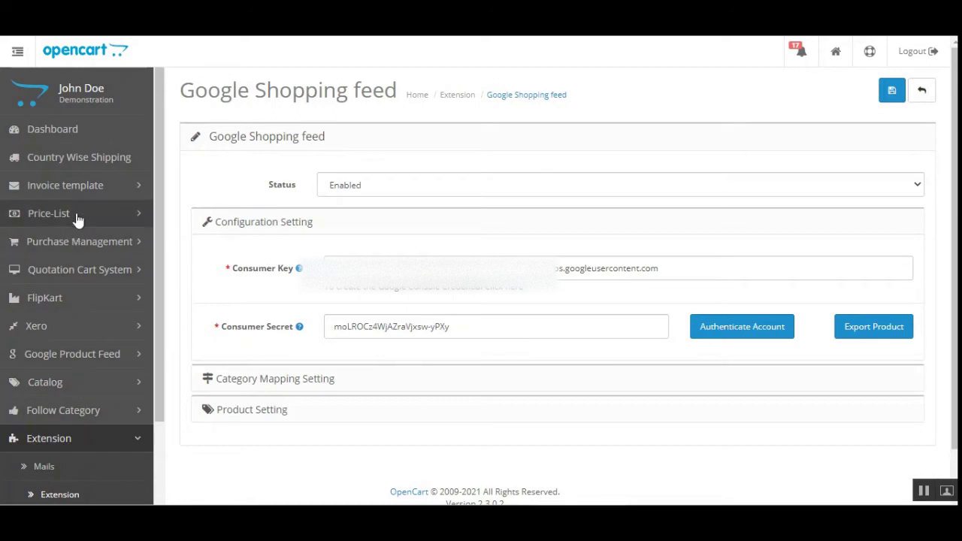
Open Catalog > Products in a new browser tab and switch to it.
{"action": "left_click", "coordinate": [79, 386]}
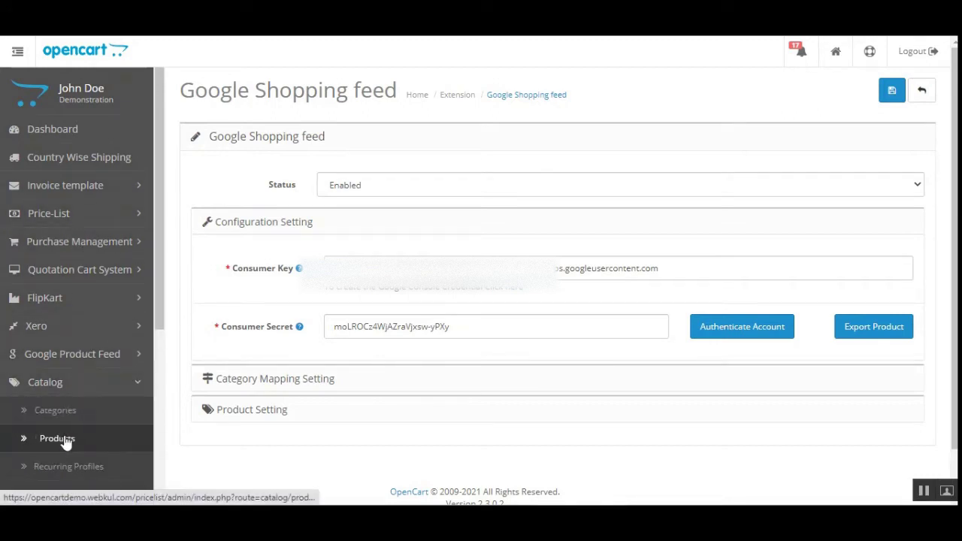
{"action": "right_click", "coordinate": [116, 440]}
{"action": "left_click", "coordinate": [154, 304]}
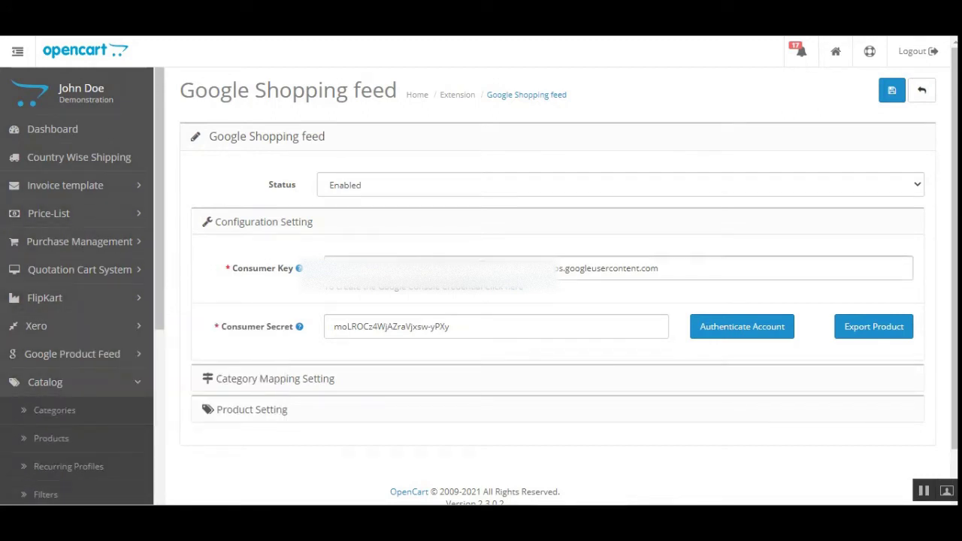
{"action": "key", "text": "ctrl+Tab"}
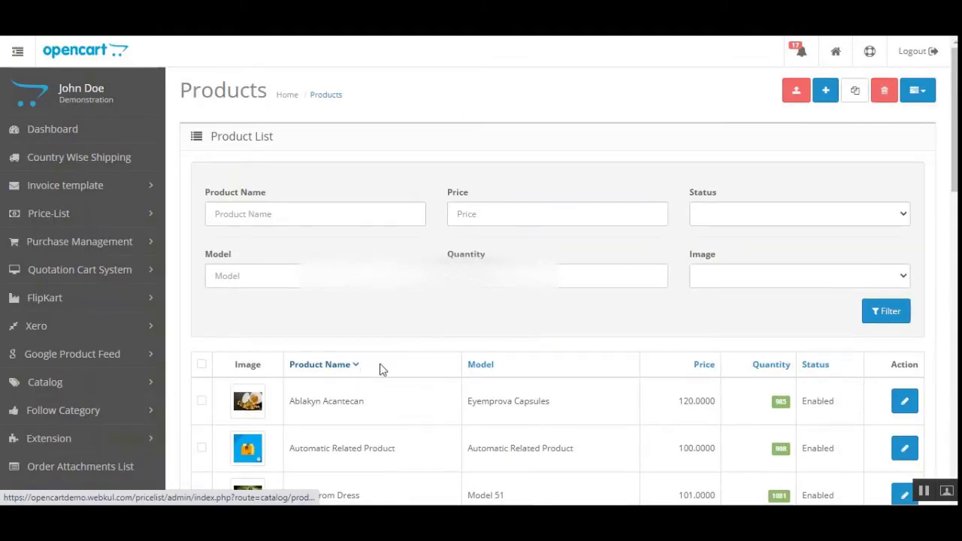
{"action": "scroll", "coordinate": [382, 369], "scroll_direction": "down", "scroll_amount": 9}
{"action": "scroll", "coordinate": [556, 270], "scroll_direction": "up", "scroll_amount": 10}
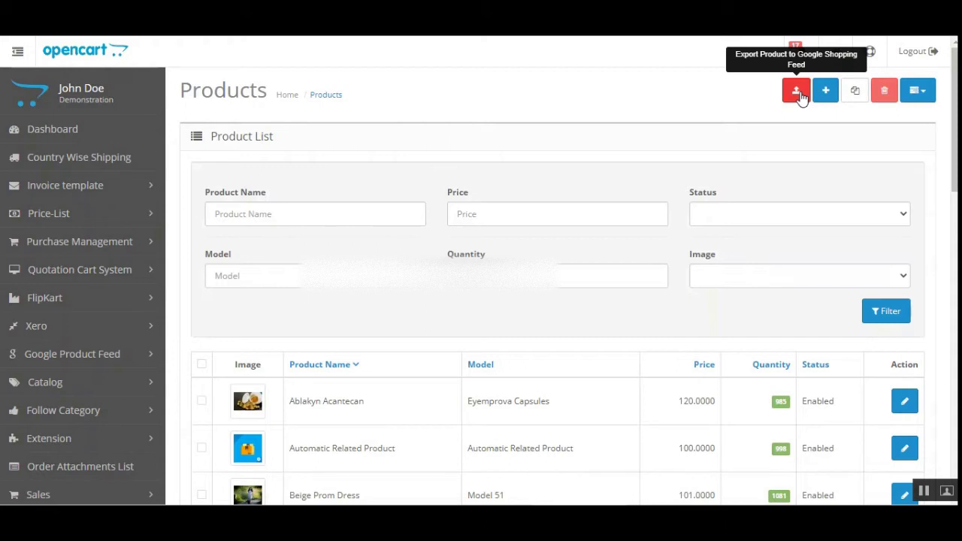
{"action": "scroll", "coordinate": [258, 236], "scroll_direction": "down", "scroll_amount": 1}
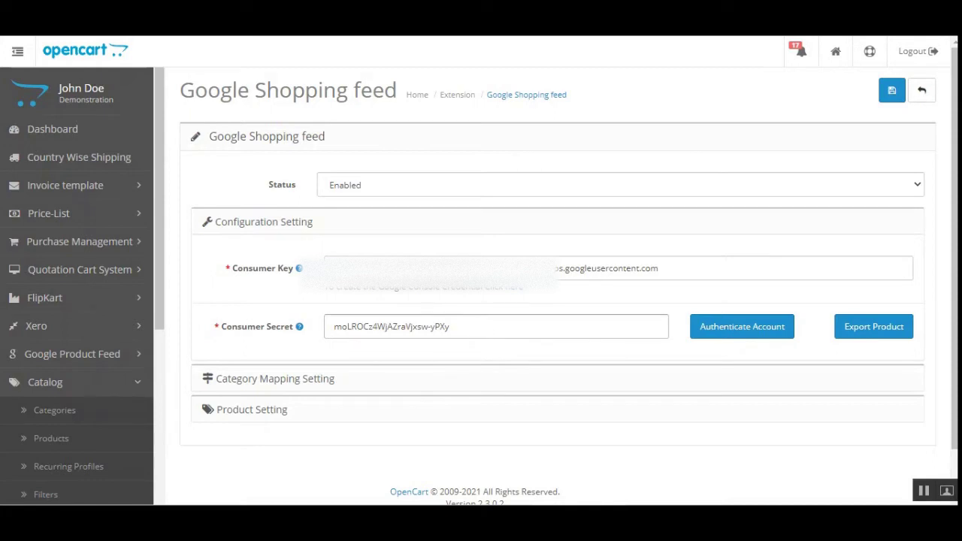
Authenticate with the store's Google account, entering its password and allowing Shopping access.
{"action": "left_click", "coordinate": [743, 329]}
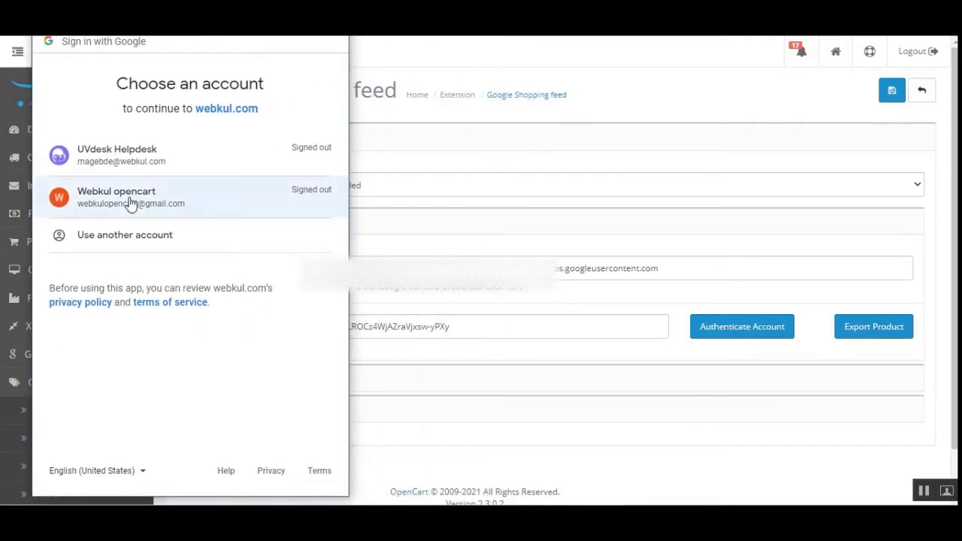
{"action": "left_click", "coordinate": [129, 200]}
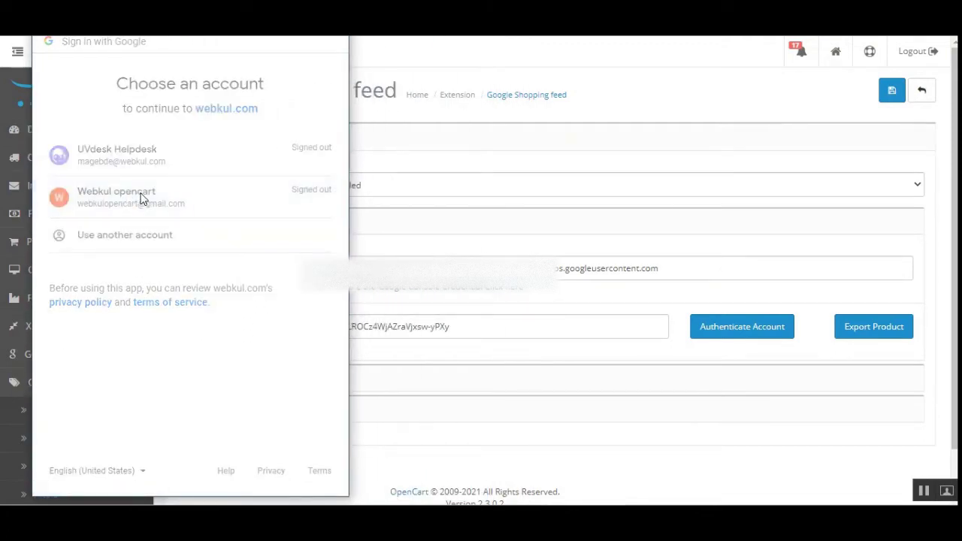
{"action": "left_click", "coordinate": [142, 171]}
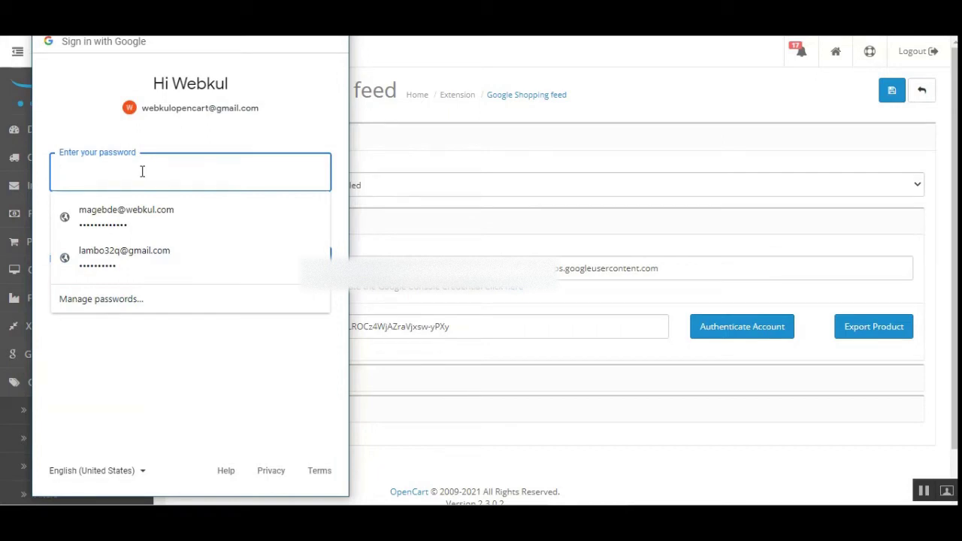
{"action": "type", "text": "********"}
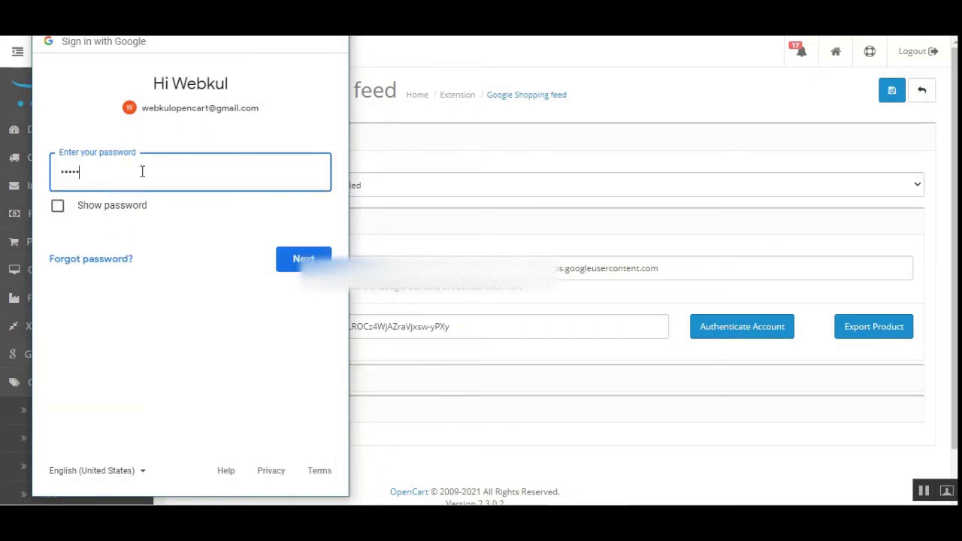
{"action": "type", "text": "***"}
{"action": "left_click", "coordinate": [311, 257]}
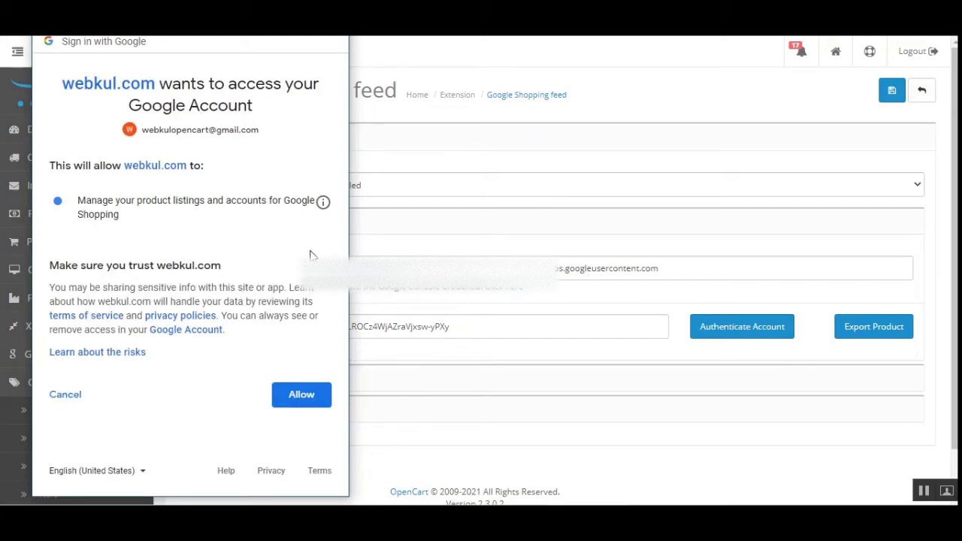
{"action": "left_click", "coordinate": [301, 398]}
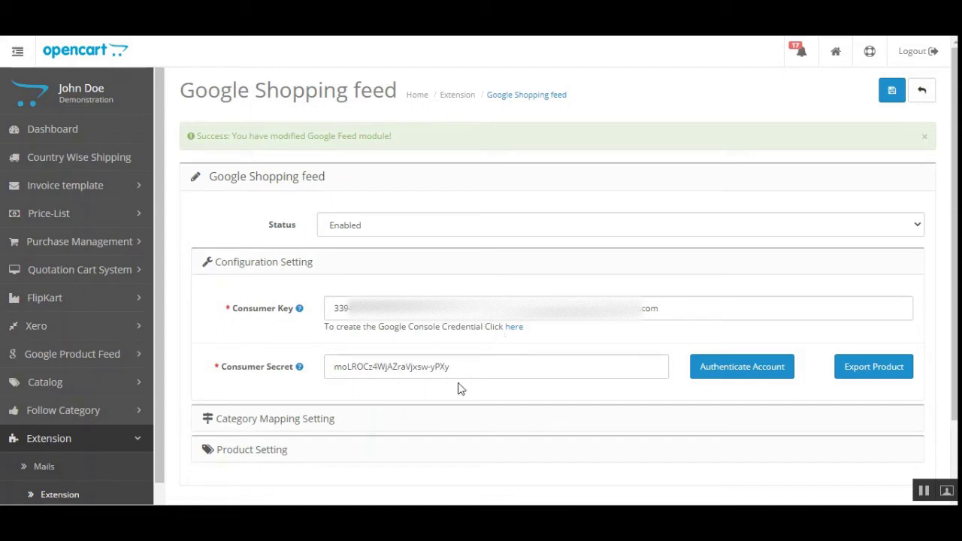
Expand the feed's Product Setting section to check its defaults.
{"action": "scroll", "coordinate": [955, 327], "scroll_direction": "down", "scroll_amount": 2}
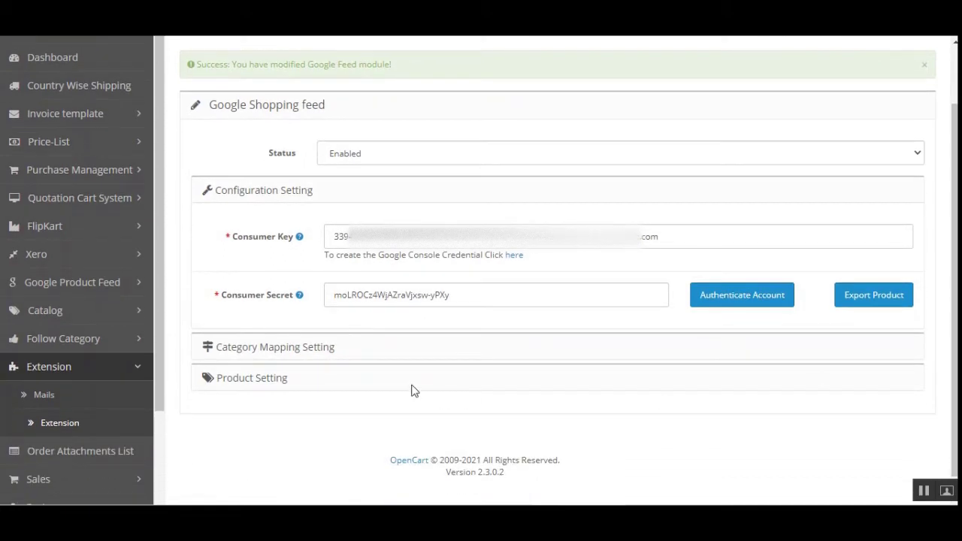
{"action": "left_click", "coordinate": [263, 383]}
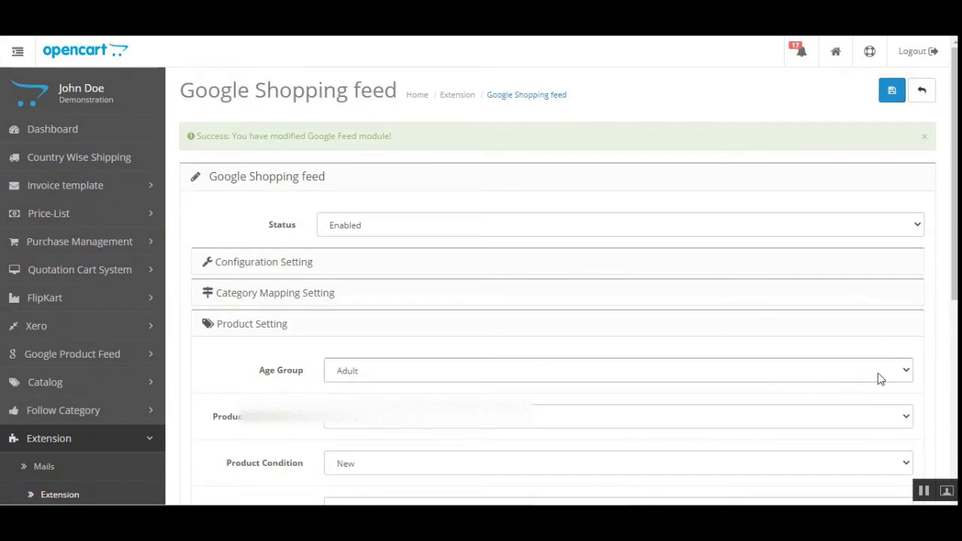
{"action": "scroll", "coordinate": [877, 378], "scroll_direction": "down", "scroll_amount": 5}
{"action": "scroll", "coordinate": [479, 342], "scroll_direction": "up", "scroll_amount": 6}
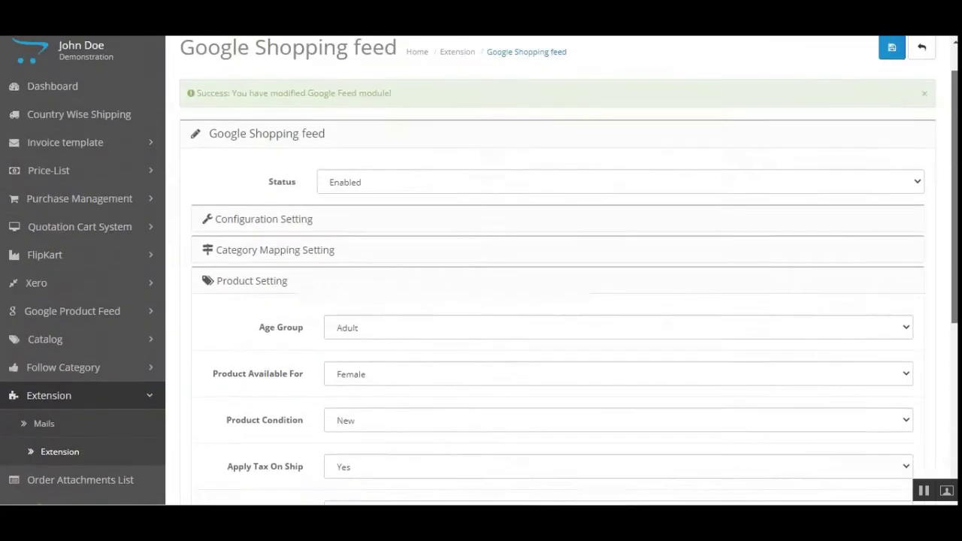
Keep the module status Enabled, then bring up link options for Catalog > Products.
{"action": "left_click", "coordinate": [288, 264]}
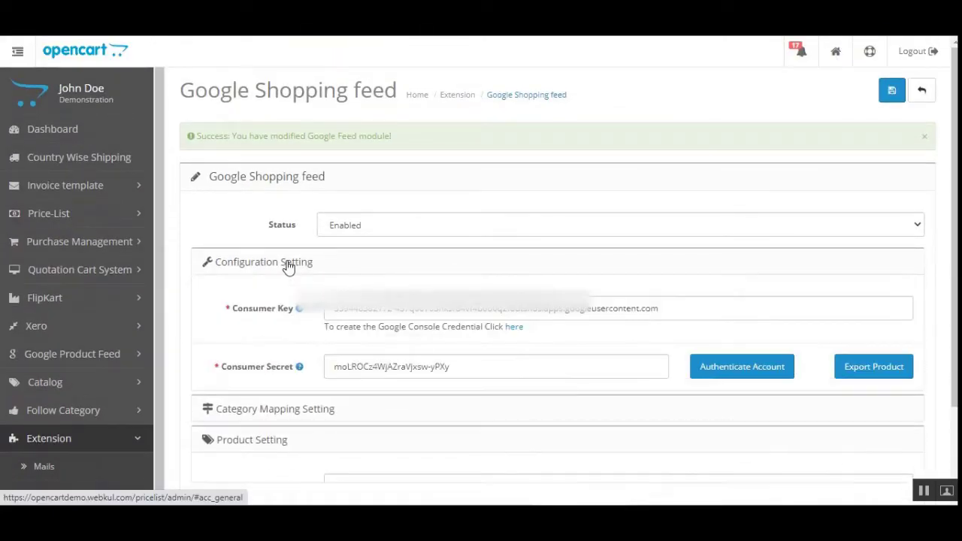
{"action": "left_click", "coordinate": [380, 226]}
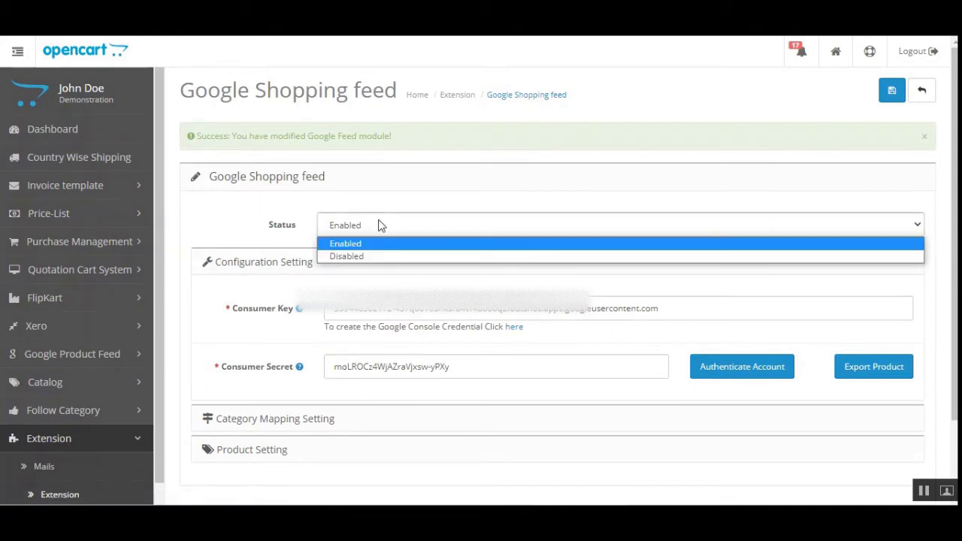
{"action": "left_click", "coordinate": [260, 223]}
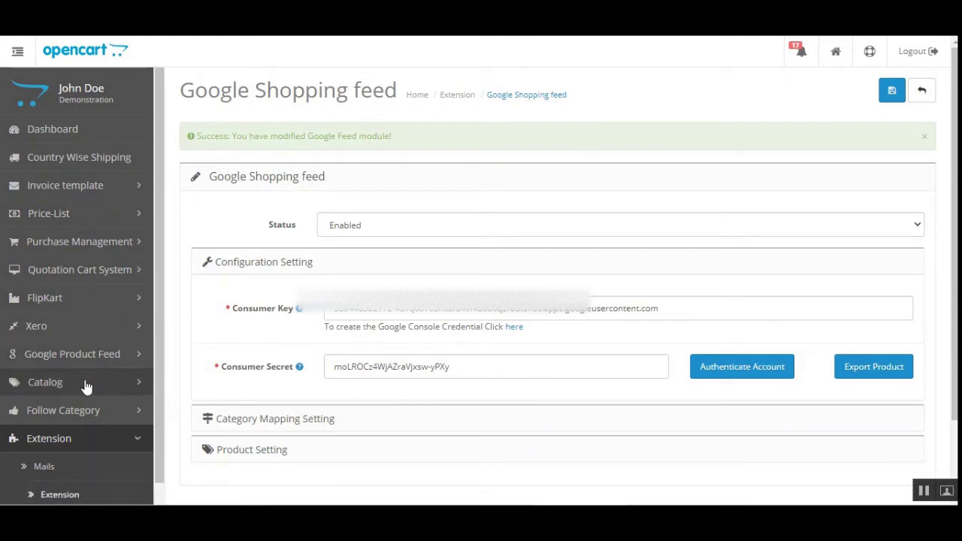
{"action": "left_click", "coordinate": [60, 382]}
{"action": "right_click", "coordinate": [64, 438]}
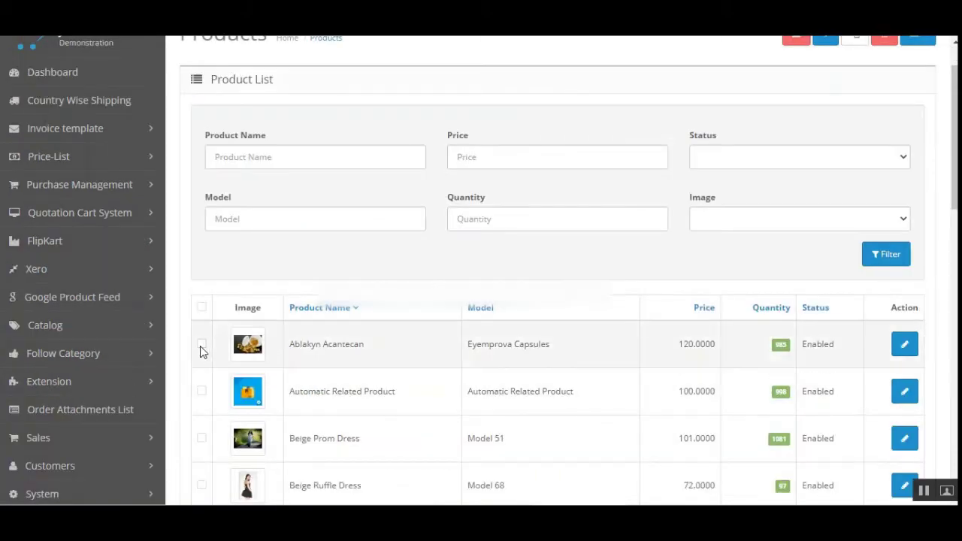
Tick only Ablakyn Acantecan and export it to the Google Shopping feed.
{"action": "left_click", "coordinate": [201, 344]}
{"action": "left_click", "coordinate": [201, 391]}
{"action": "left_click", "coordinate": [201, 391]}
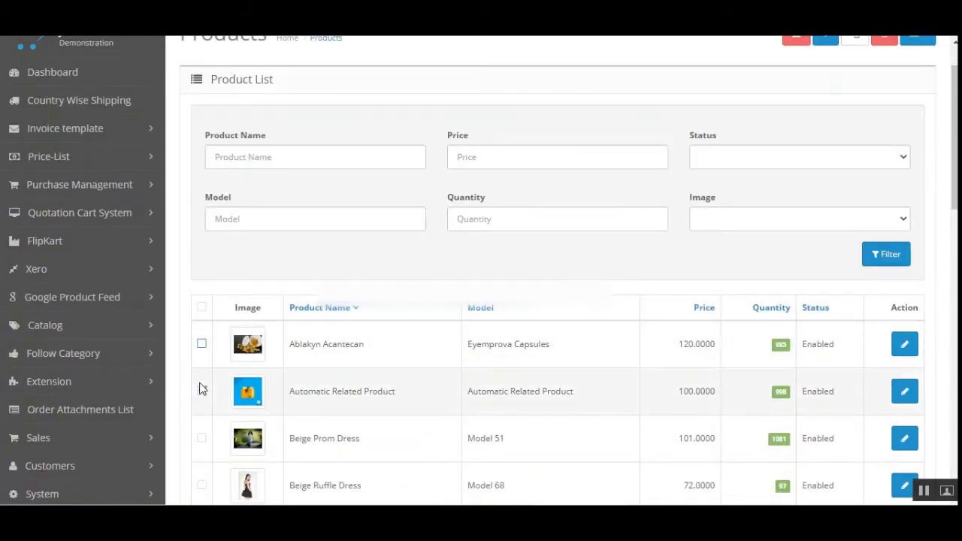
{"action": "left_click", "coordinate": [202, 344]}
{"action": "scroll", "coordinate": [802, 98], "scroll_direction": "up", "scroll_amount": 1}
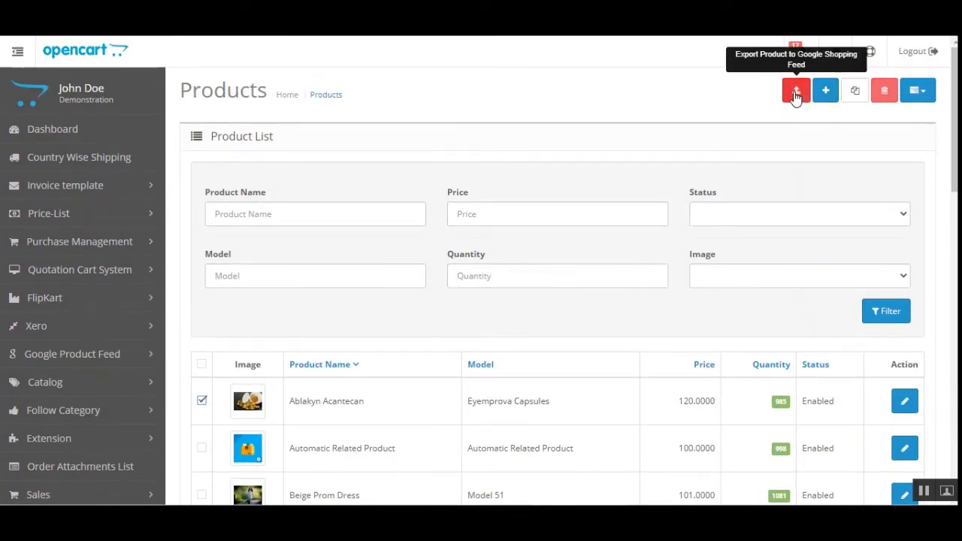
{"action": "left_click", "coordinate": [794, 100]}
{"action": "left_click", "coordinate": [796, 91]}
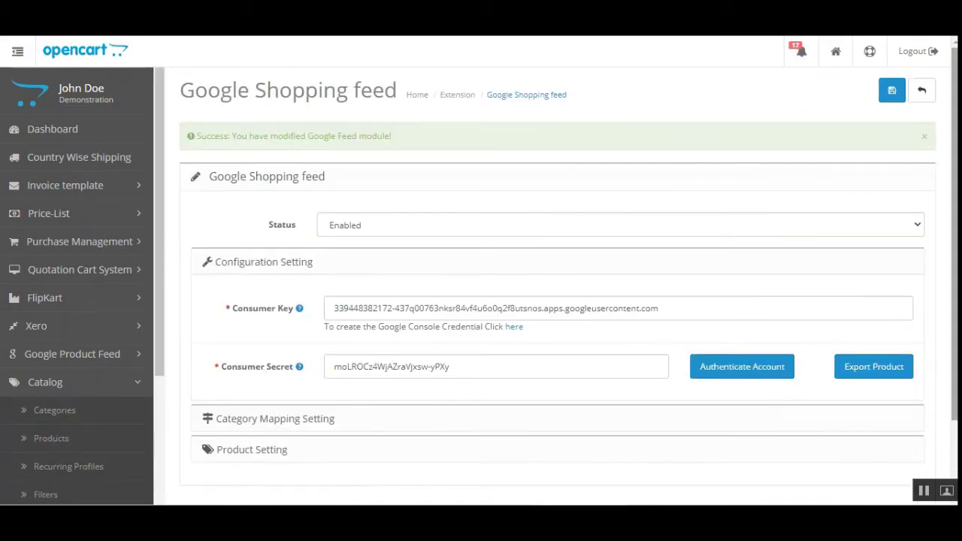
{"action": "scroll", "coordinate": [484, 409], "scroll_direction": "down", "scroll_amount": 2}
Set the Google Feed category to Electronics > Electronics Accessories > Electronics Cleaners.
{"action": "left_click", "coordinate": [291, 330]}
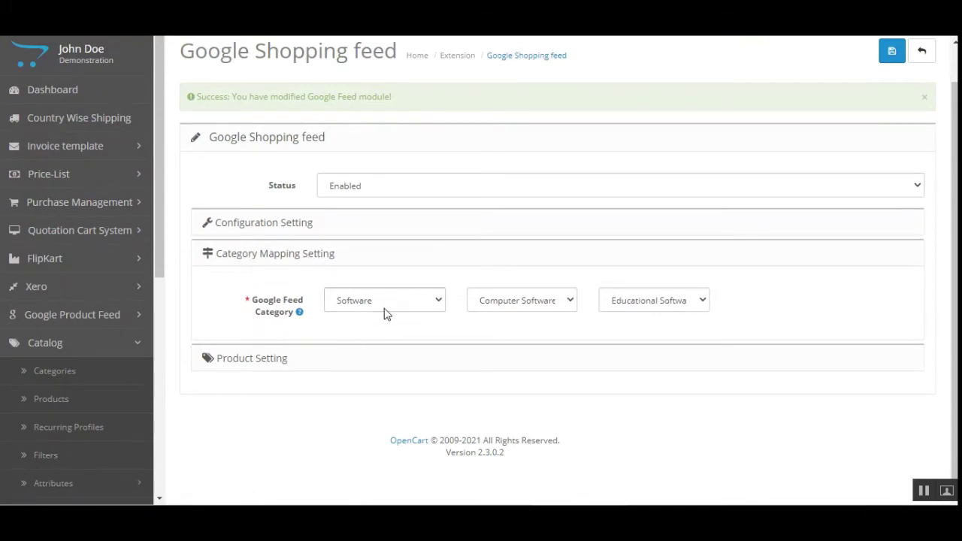
{"action": "mouse_move", "coordinate": [295, 324]}
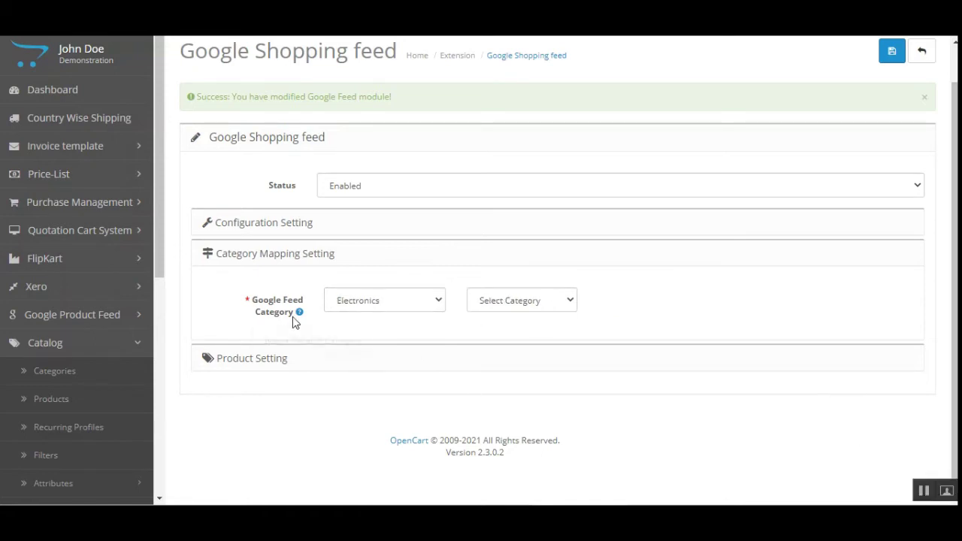
{"action": "mouse_move", "coordinate": [301, 316]}
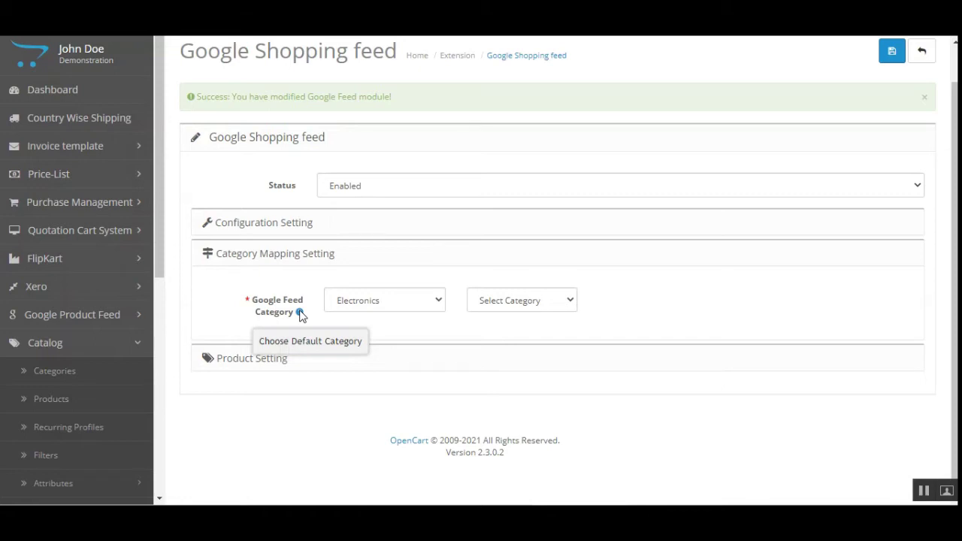
{"action": "left_click", "coordinate": [526, 308]}
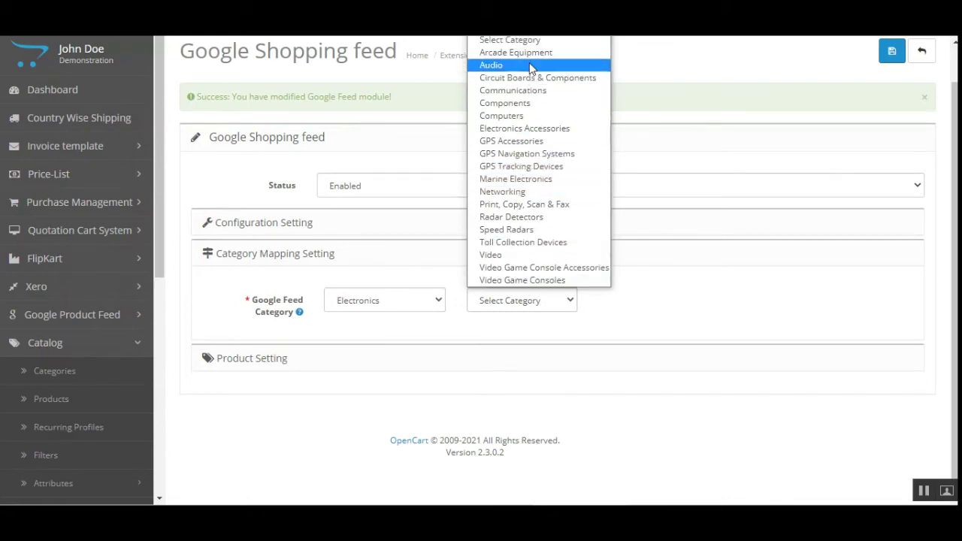
{"action": "key", "text": "e"}
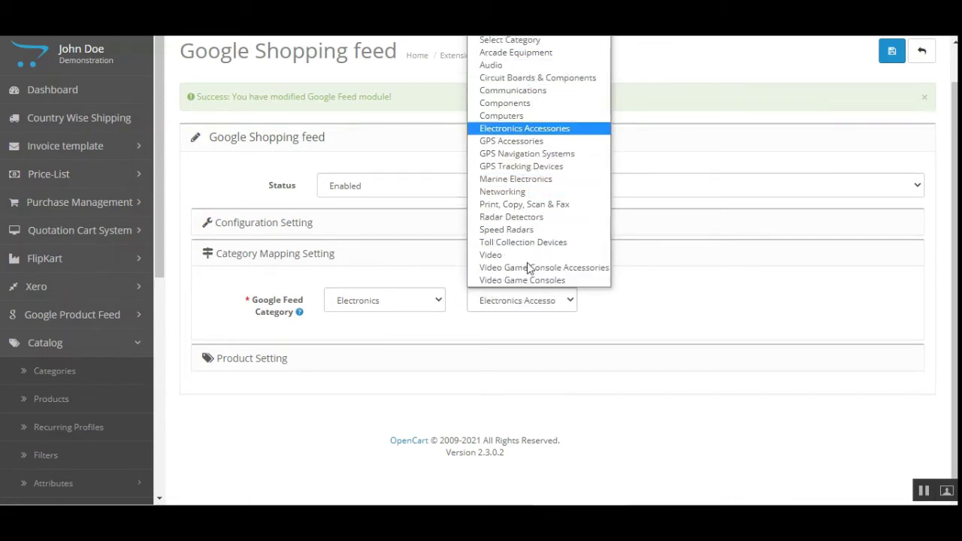
{"action": "key", "text": "Return"}
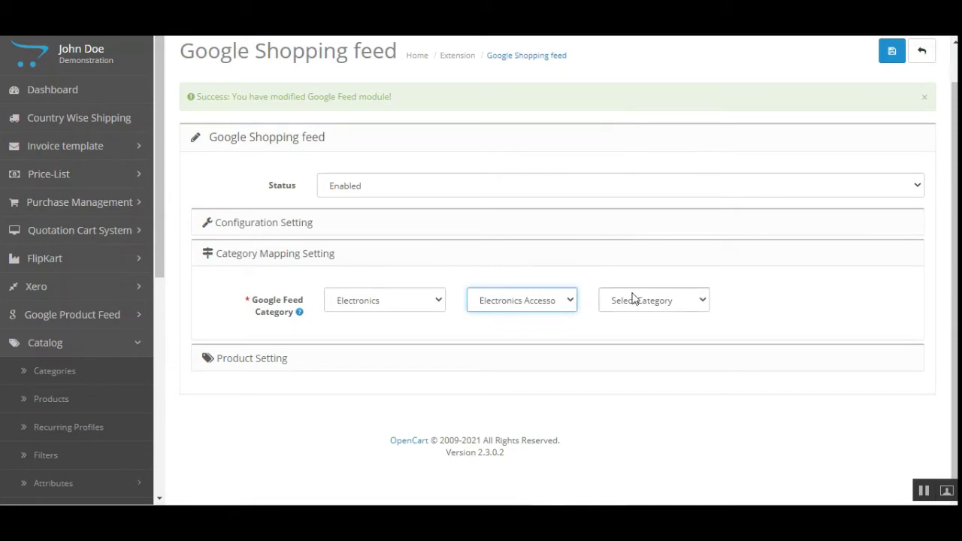
{"action": "left_click", "coordinate": [634, 300]}
{"action": "key", "text": "e"}
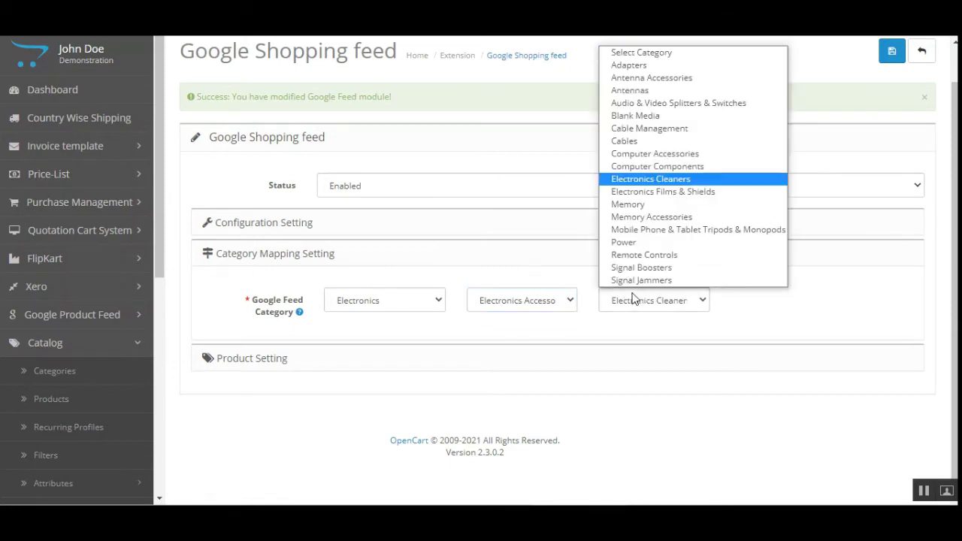
{"action": "left_click", "coordinate": [672, 180]}
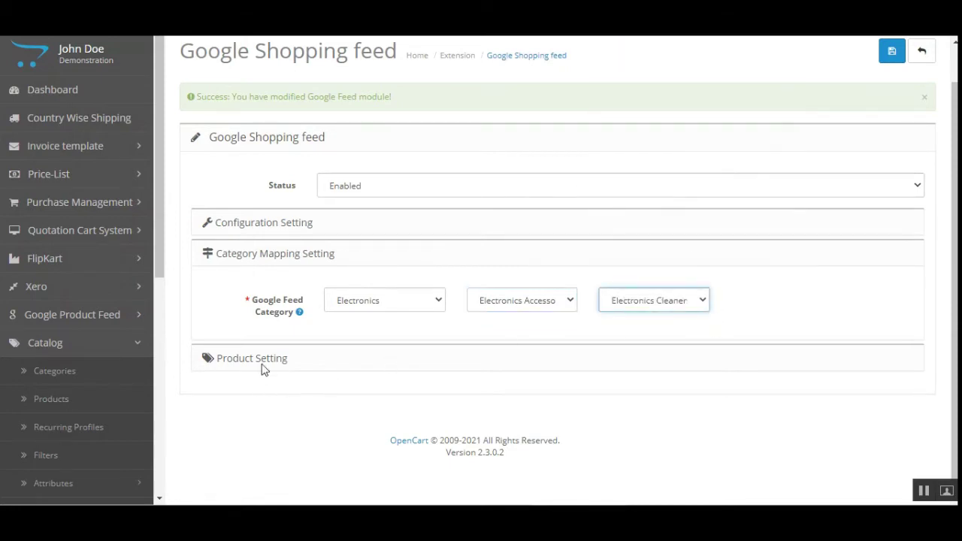
{"action": "mouse_move", "coordinate": [270, 305]}
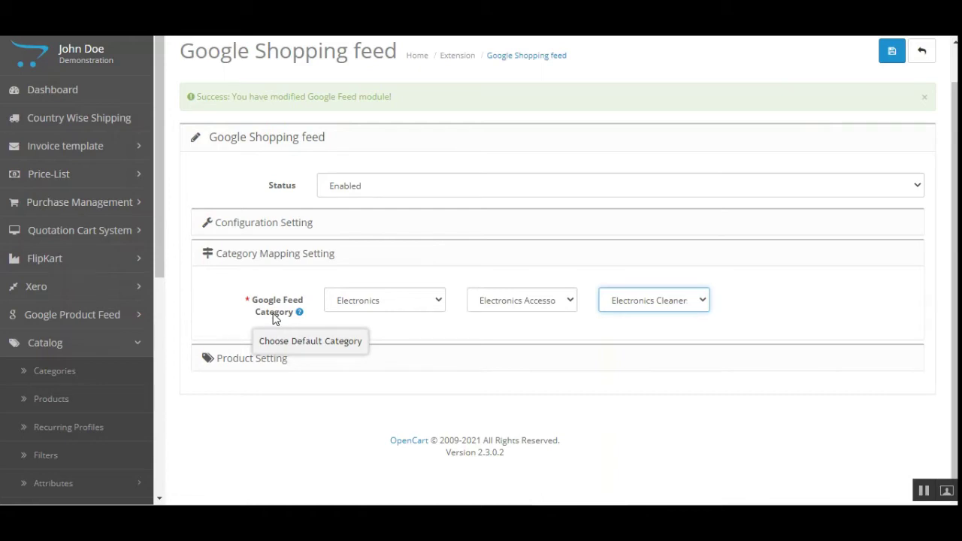
{"action": "left_click", "coordinate": [248, 360]}
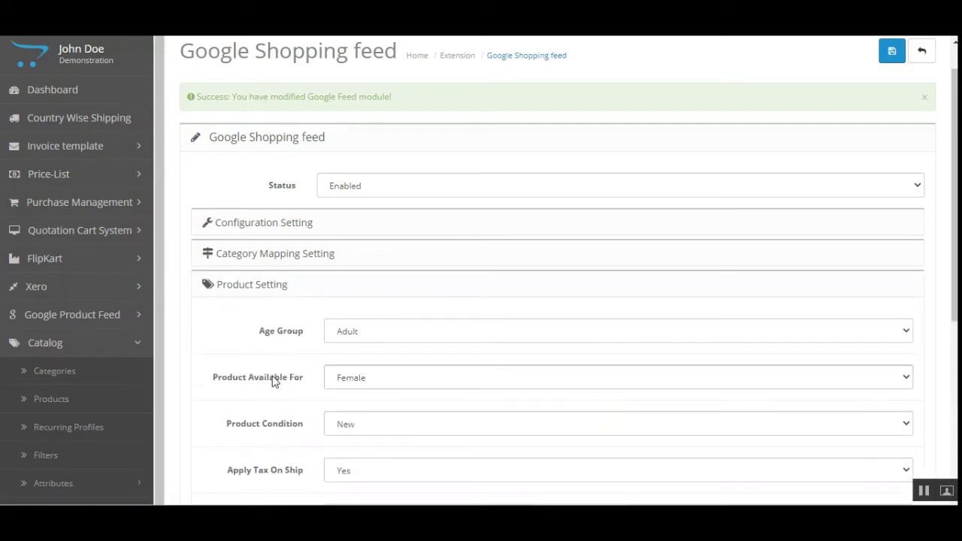
Review Age Group, Product Available For and Product Condition, leaving Adult, Female and New.
{"action": "scroll", "coordinate": [431, 399], "scroll_direction": "down", "scroll_amount": 1}
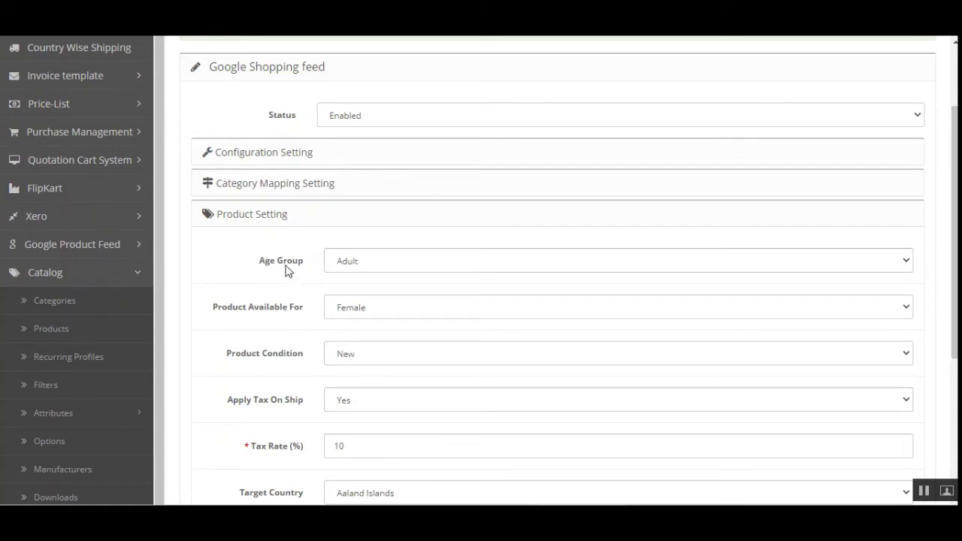
{"action": "left_click", "coordinate": [426, 267]}
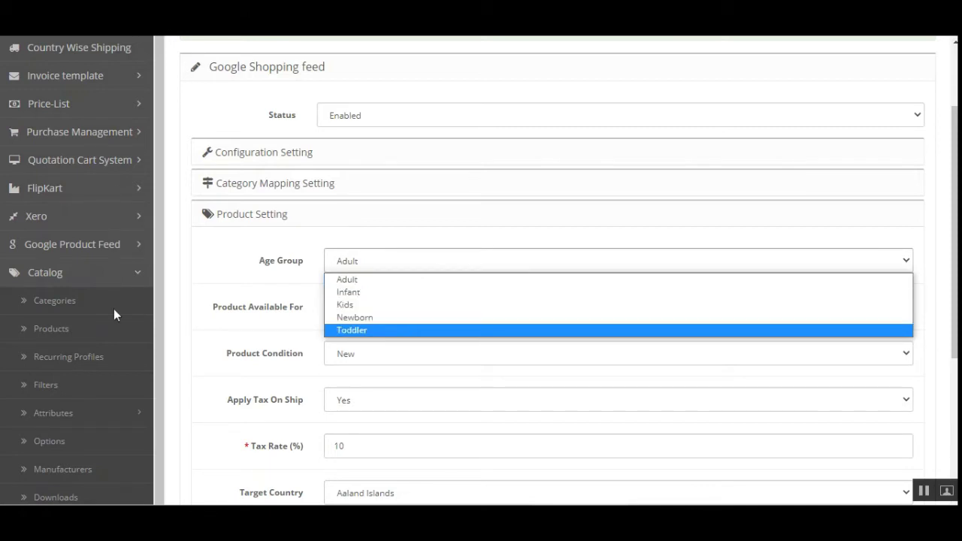
{"action": "left_click", "coordinate": [211, 267]}
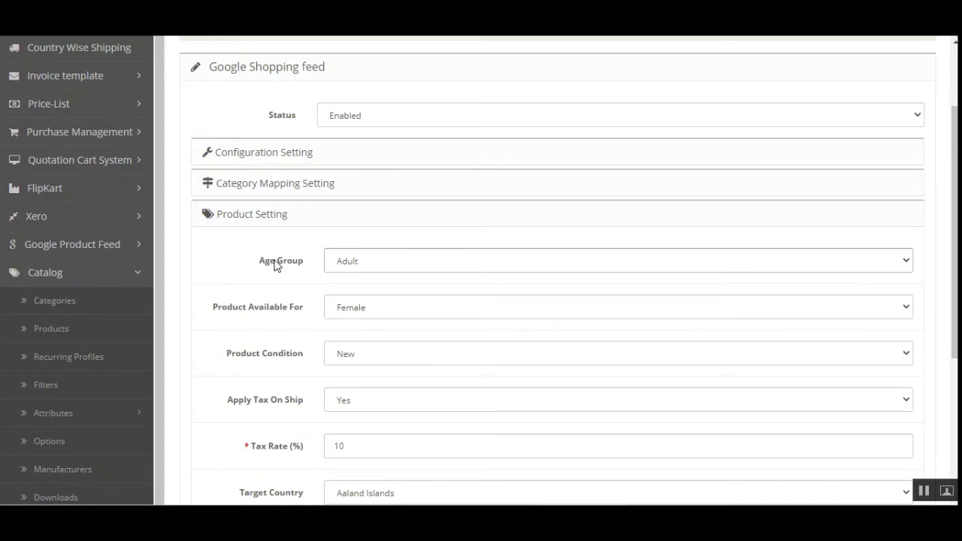
{"action": "left_click", "coordinate": [364, 271]}
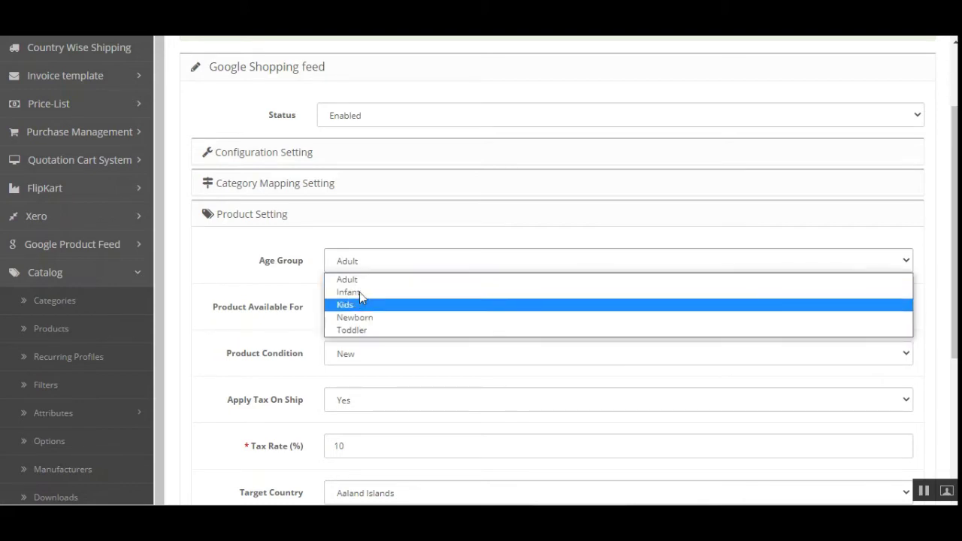
{"action": "left_click", "coordinate": [230, 271]}
{"action": "left_click", "coordinate": [263, 314]}
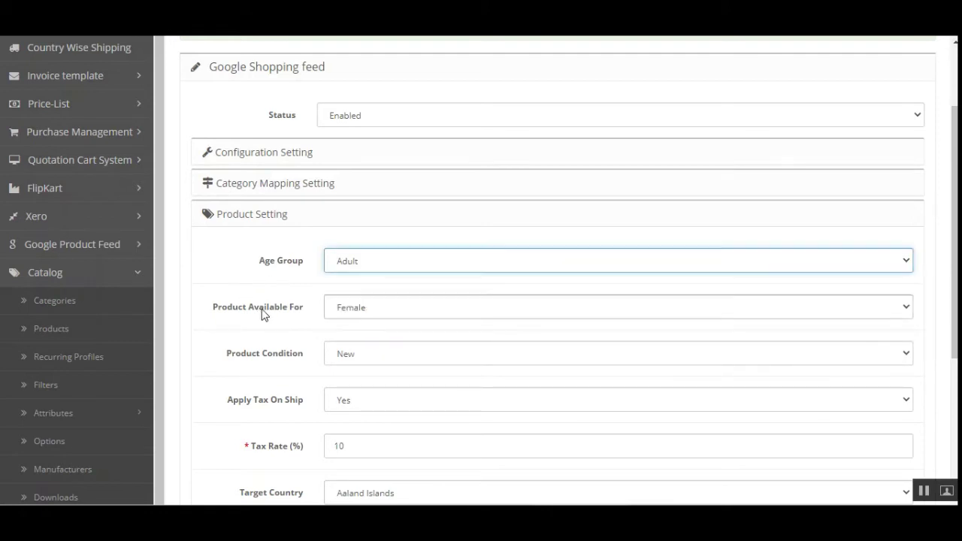
{"action": "left_click", "coordinate": [384, 308]}
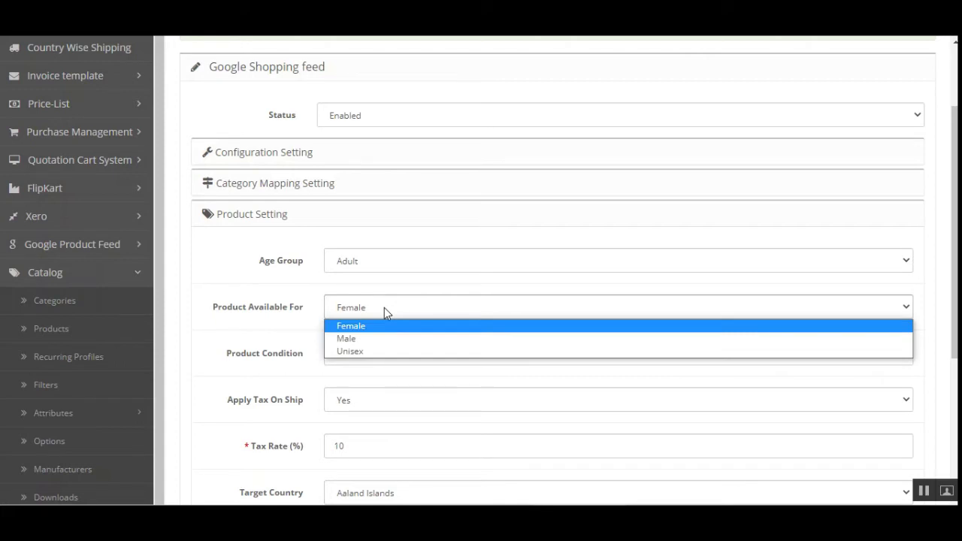
{"action": "left_click", "coordinate": [241, 320]}
{"action": "left_click", "coordinate": [408, 359]}
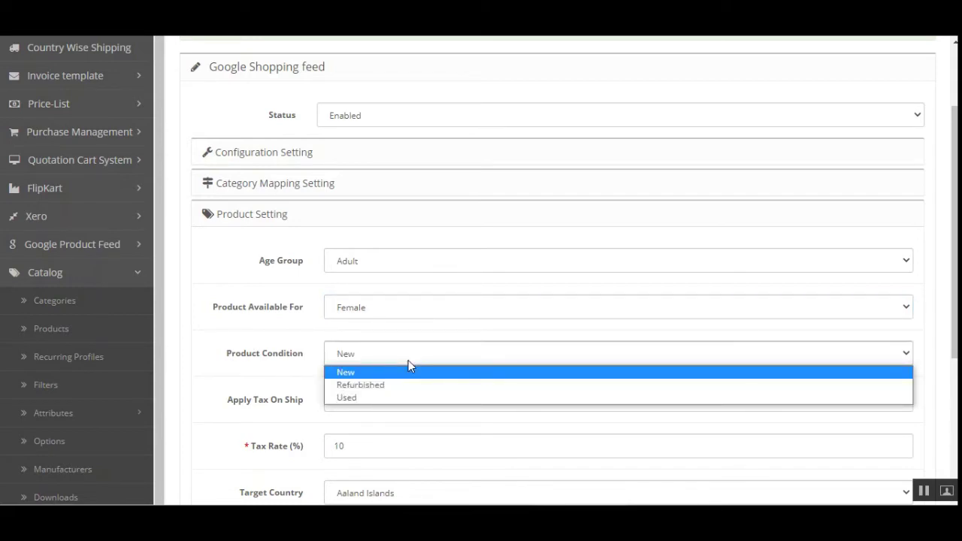
{"action": "left_click", "coordinate": [242, 389]}
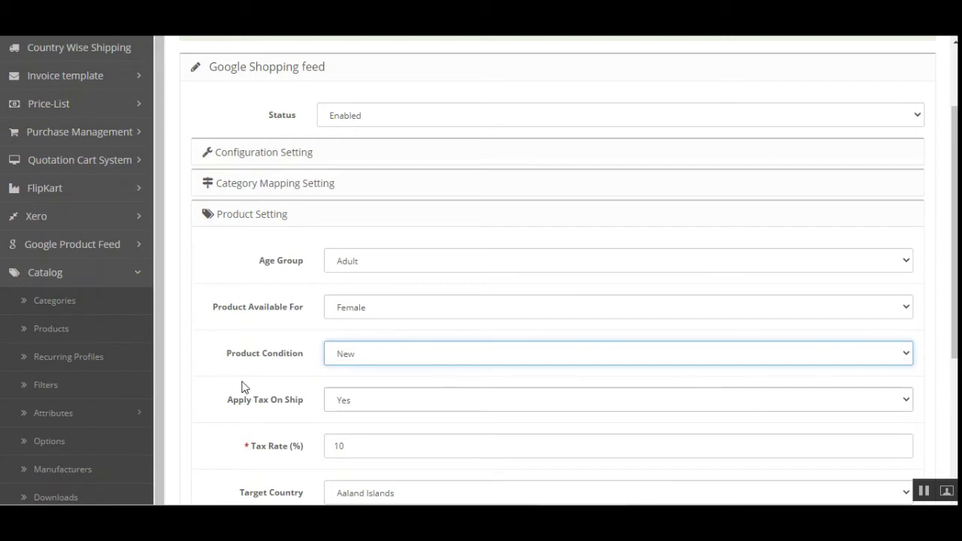
{"action": "scroll", "coordinate": [242, 389], "scroll_direction": "down", "scroll_amount": 2}
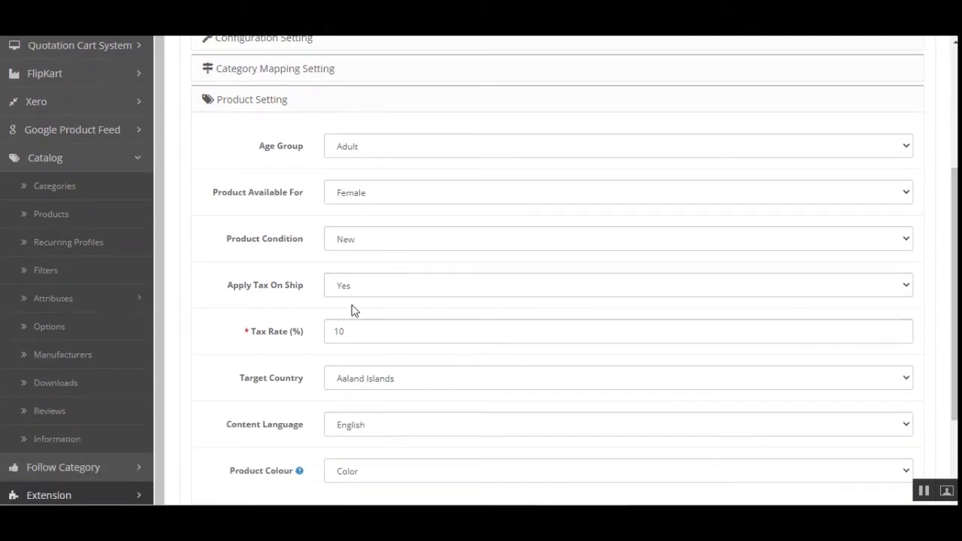
Keep tax on shipping at Yes with a 10% tax rate.
{"action": "left_click", "coordinate": [369, 286]}
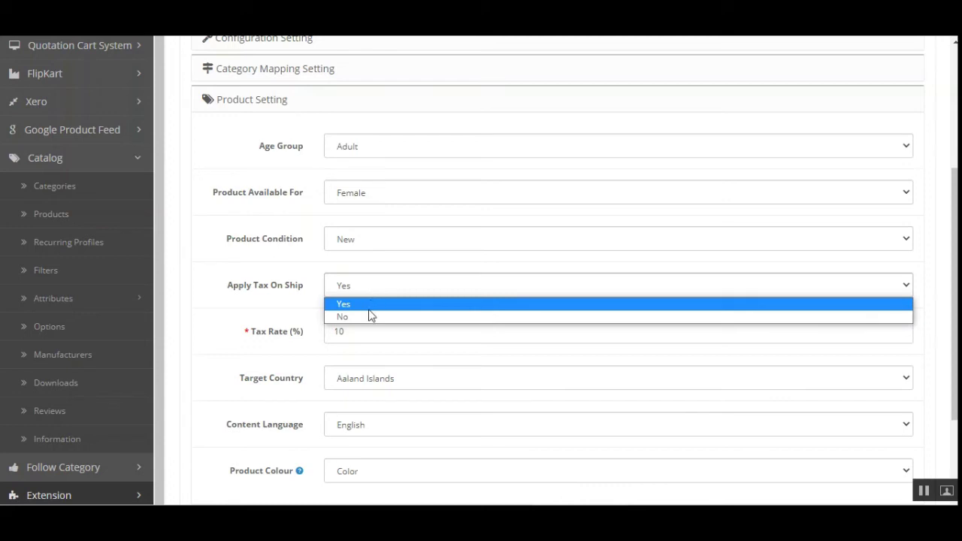
{"action": "left_click", "coordinate": [259, 307]}
{"action": "left_click", "coordinate": [393, 338]}
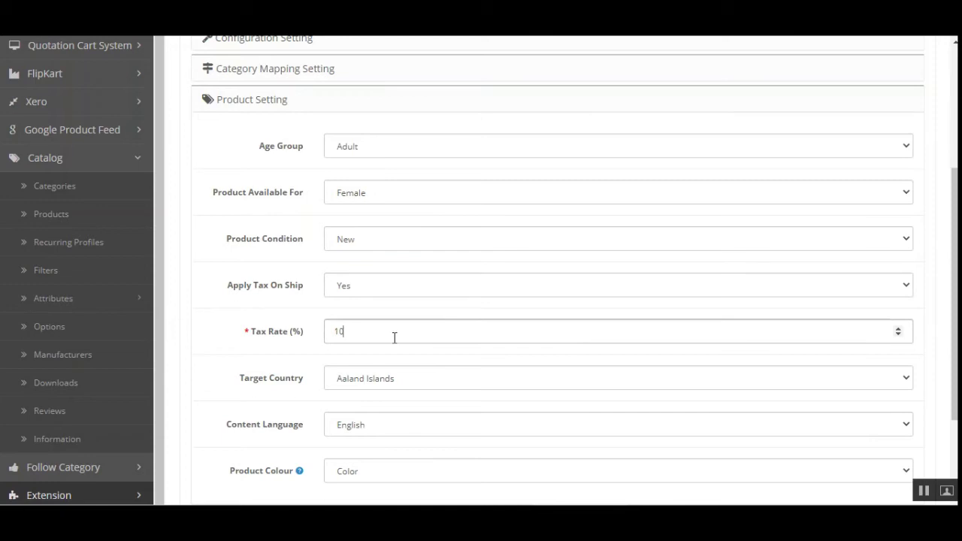
{"action": "left_click", "coordinate": [360, 293]}
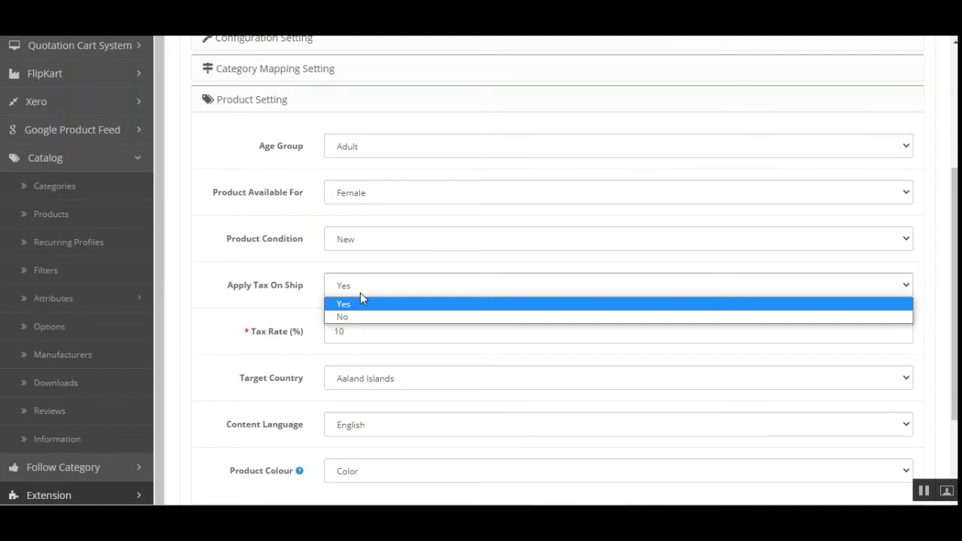
{"action": "left_click", "coordinate": [226, 343]}
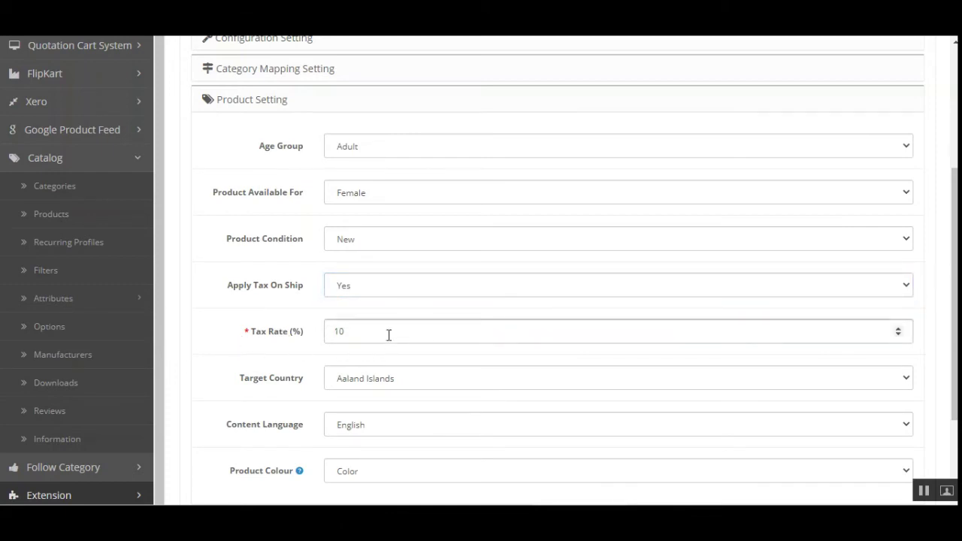
{"action": "left_click", "coordinate": [388, 335]}
{"action": "left_click", "coordinate": [232, 401]}
Leave target country Aaland Islands, language English, colour mapped to Color, and save.
{"action": "scroll", "coordinate": [234, 391], "scroll_direction": "down", "scroll_amount": 2}
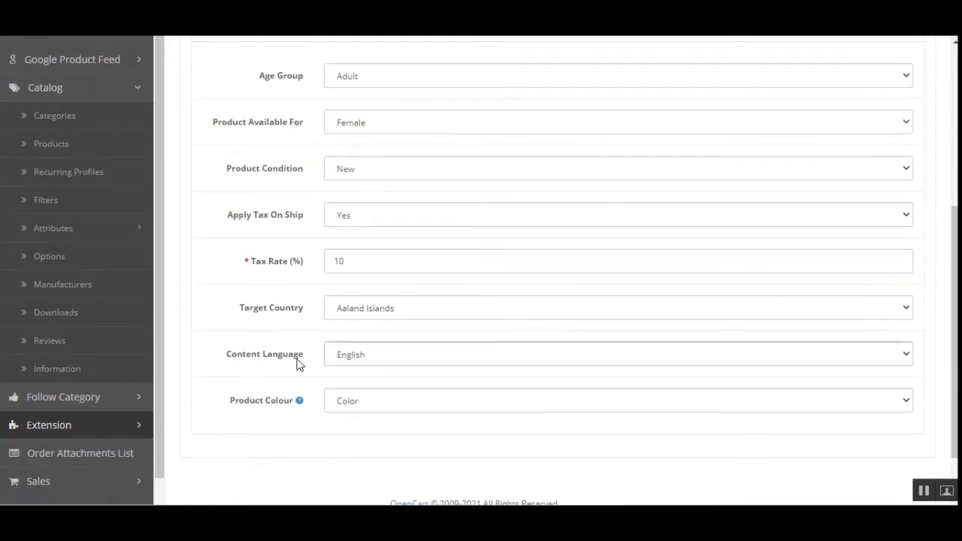
{"action": "mouse_move", "coordinate": [270, 411]}
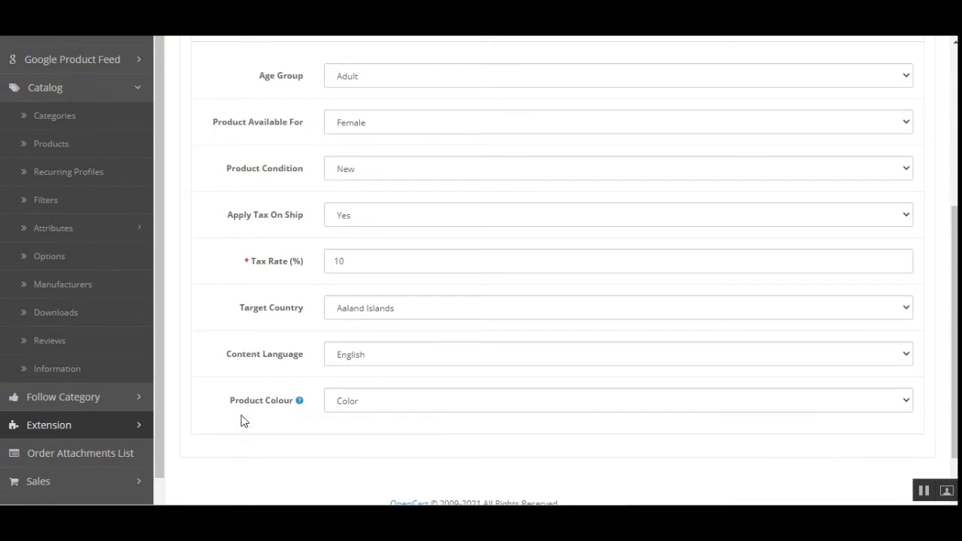
{"action": "left_click", "coordinate": [412, 316]}
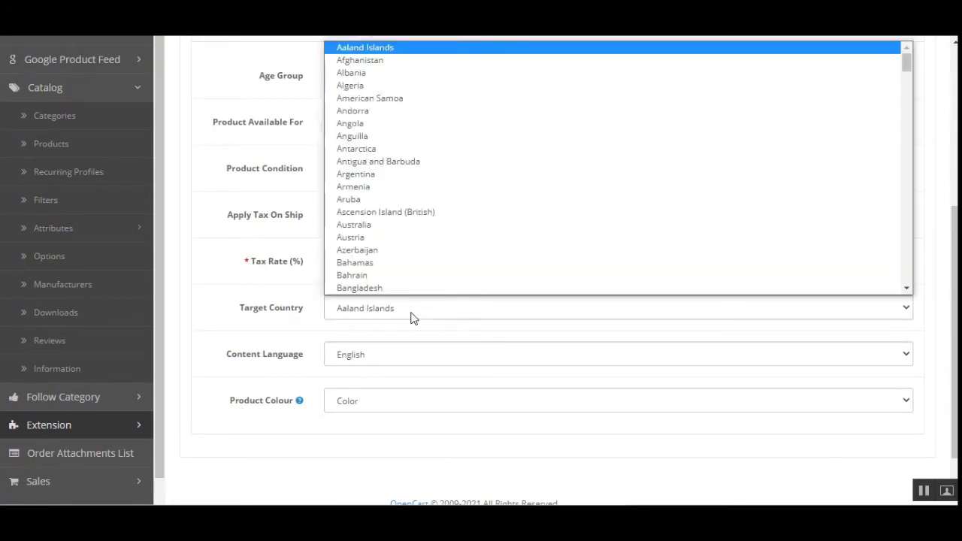
{"action": "left_click", "coordinate": [412, 315]}
{"action": "left_click", "coordinate": [412, 315]}
{"action": "left_click", "coordinate": [412, 316]}
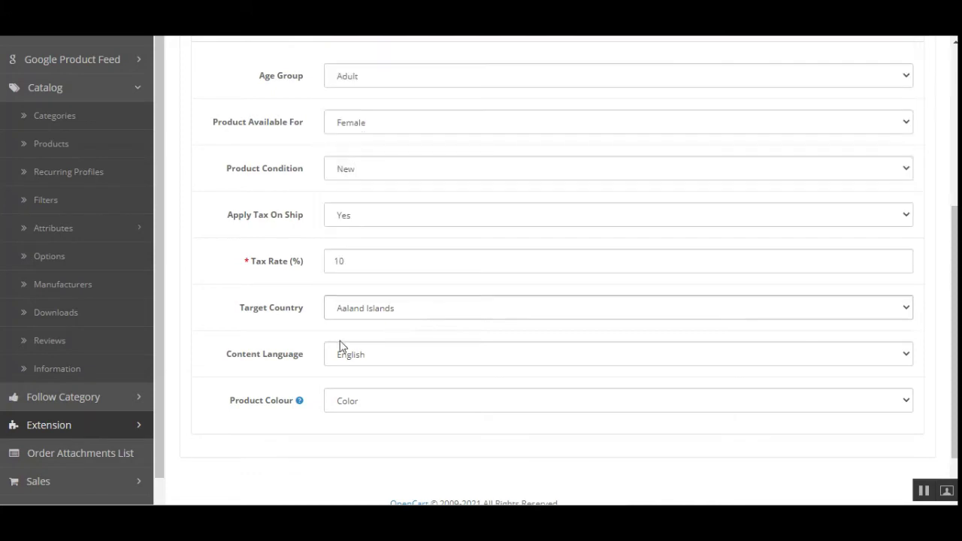
{"action": "left_click", "coordinate": [395, 363]}
{"action": "left_click", "coordinate": [397, 363]}
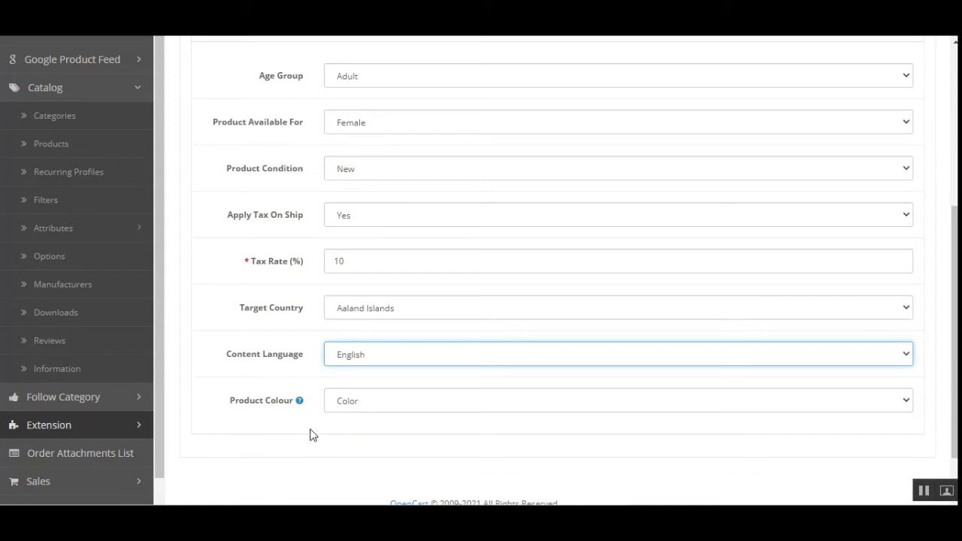
{"action": "left_click", "coordinate": [346, 409]}
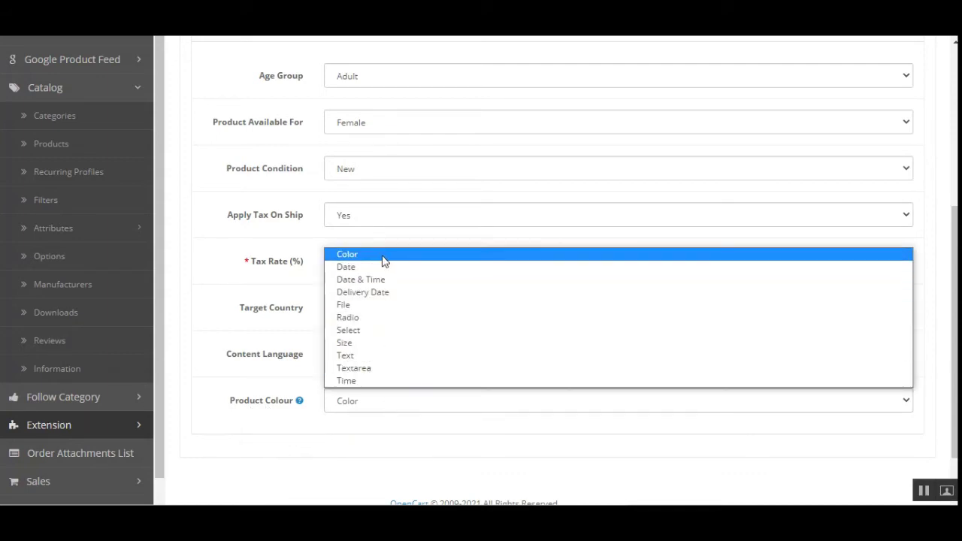
{"action": "left_click", "coordinate": [303, 415]}
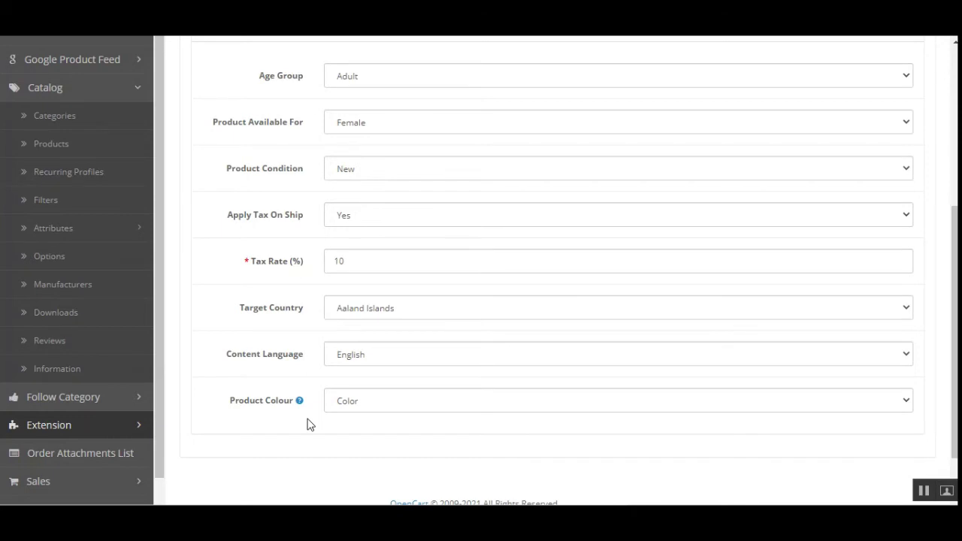
{"action": "left_click", "coordinate": [923, 491]}
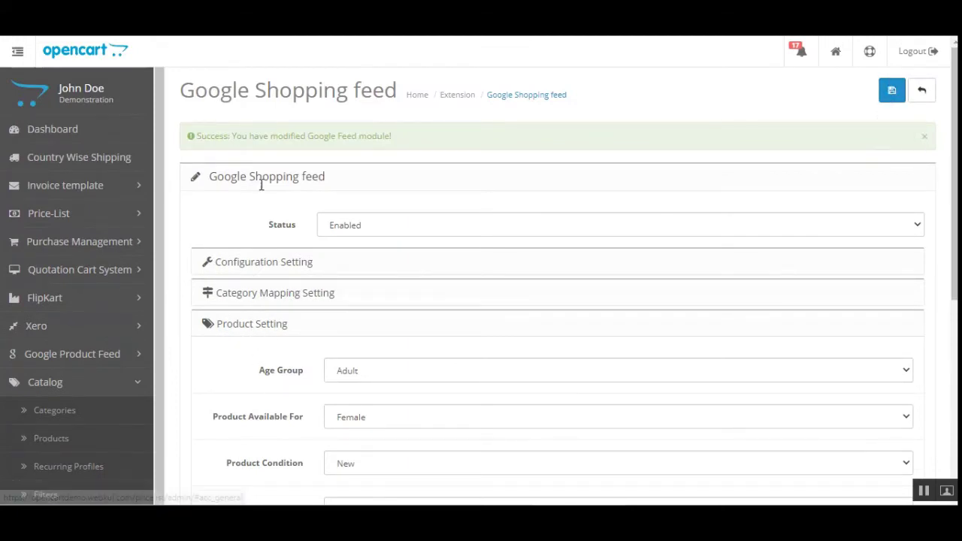
Keep status Enabled, review credentials, category mapping and product panels, then open Catalog Products.
{"action": "left_click", "coordinate": [352, 229]}
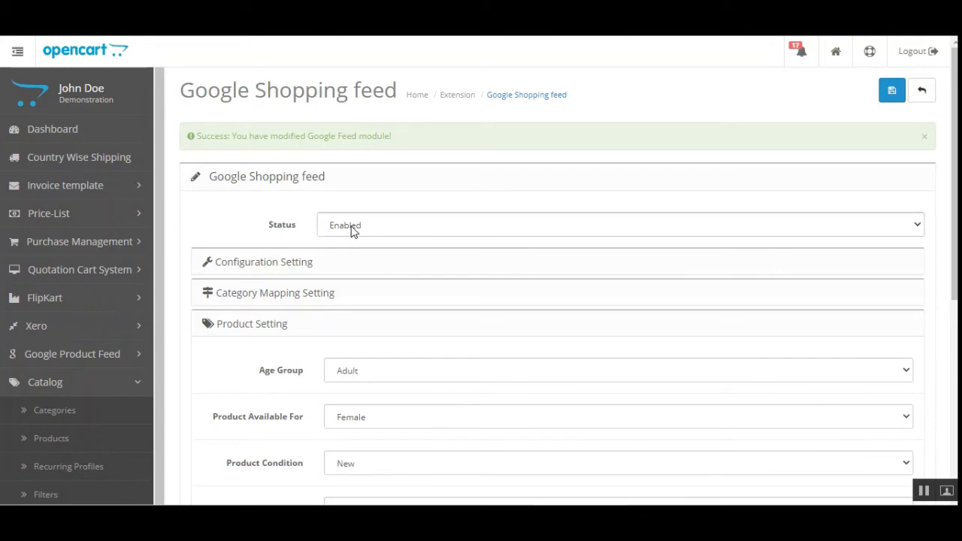
{"action": "left_click", "coordinate": [351, 229]}
{"action": "left_click", "coordinate": [280, 269]}
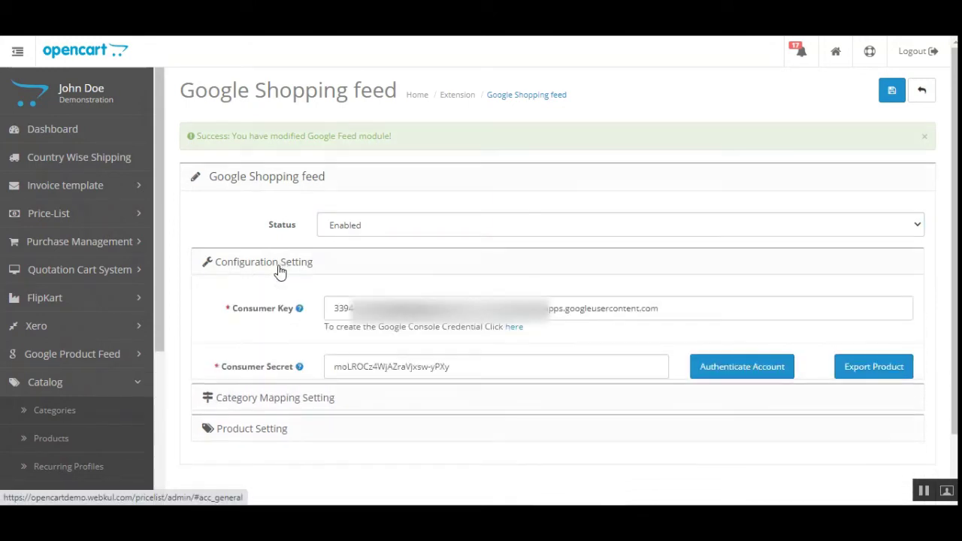
{"action": "left_click", "coordinate": [262, 299]}
{"action": "left_click", "coordinate": [263, 300]}
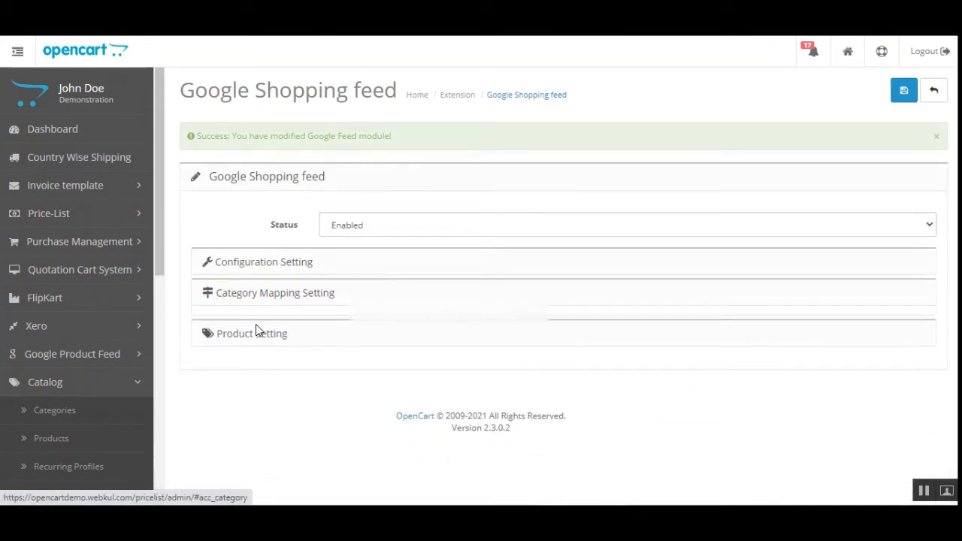
{"action": "left_click", "coordinate": [255, 328]}
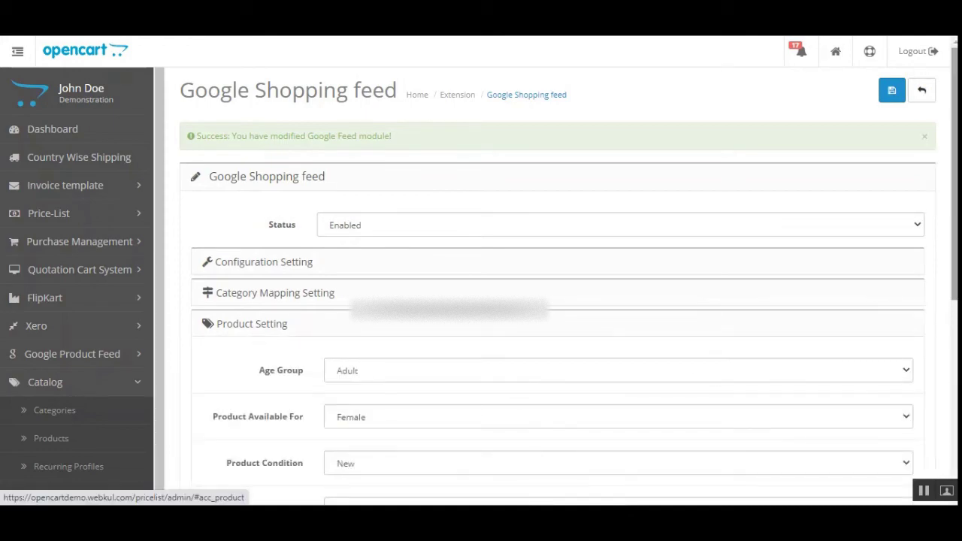
{"action": "left_click_drag", "start_coordinate": [953, 263], "coordinate": [954, 226]}
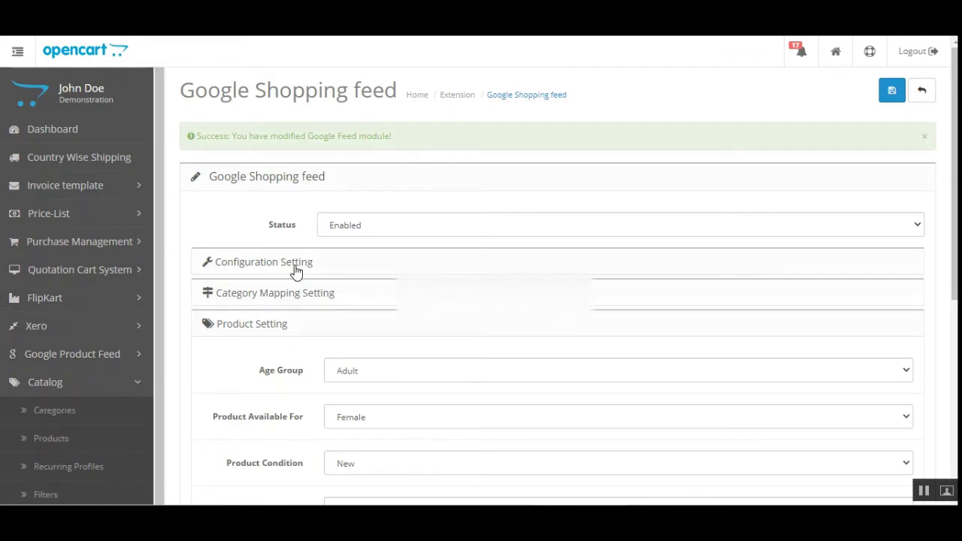
{"action": "left_click", "coordinate": [301, 296]}
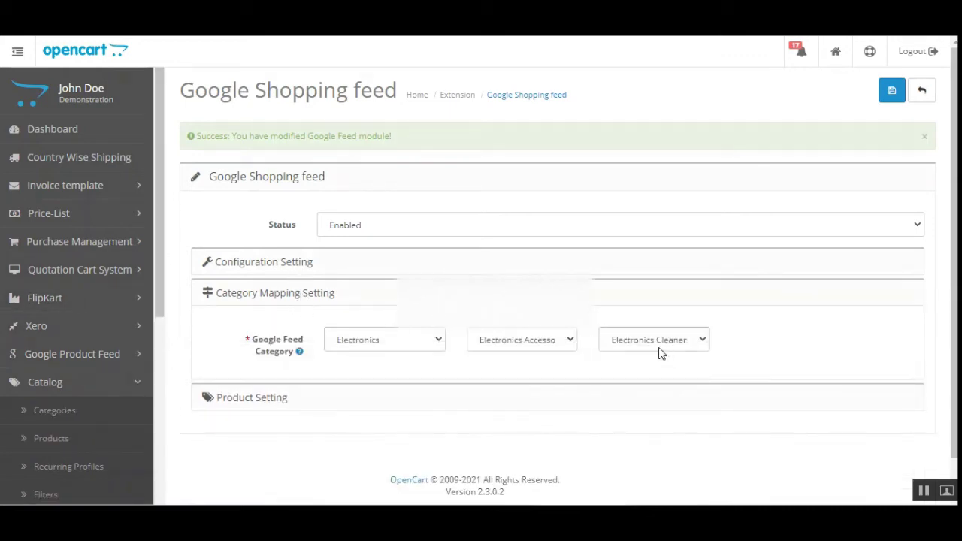
{"action": "left_click", "coordinate": [286, 263]}
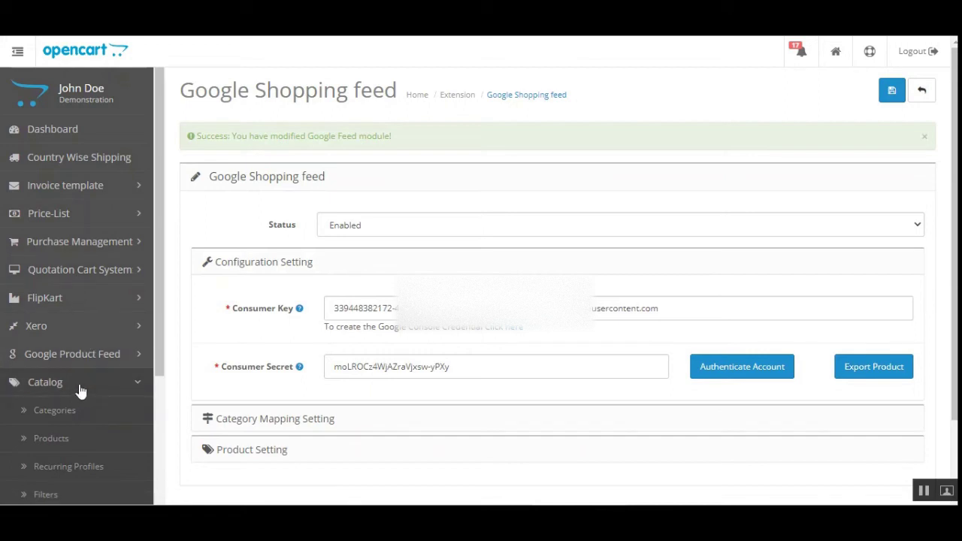
{"action": "right_click", "coordinate": [83, 441]}
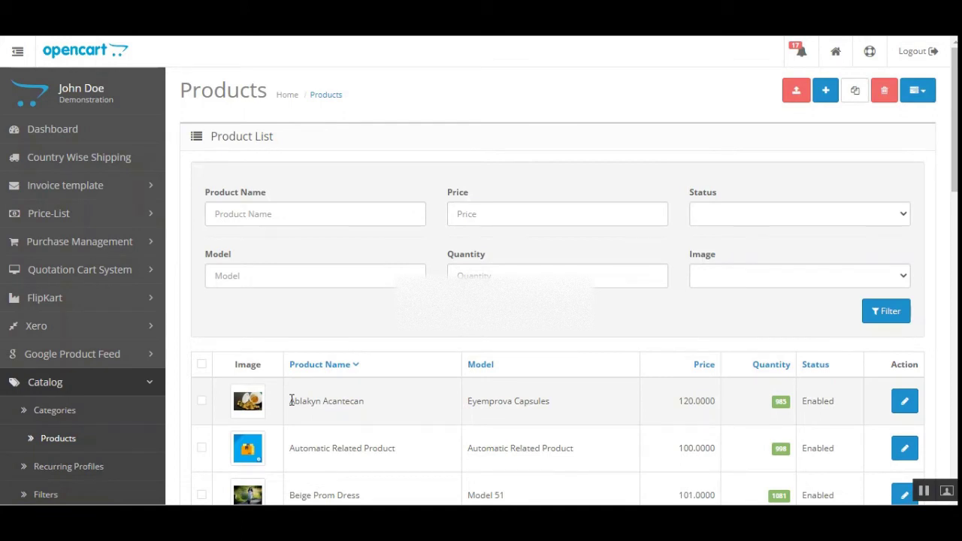
{"action": "left_click", "coordinate": [202, 401]}
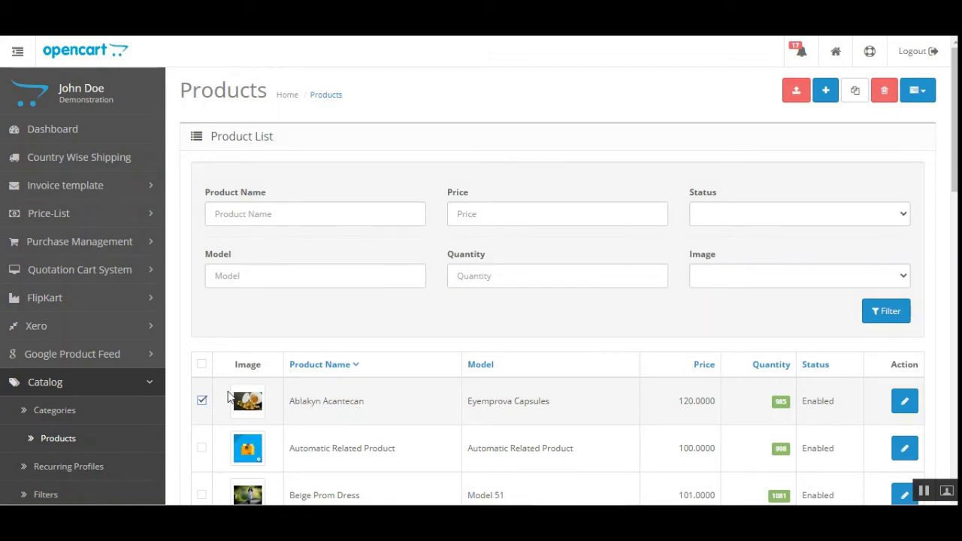
{"action": "left_click", "coordinate": [796, 93]}
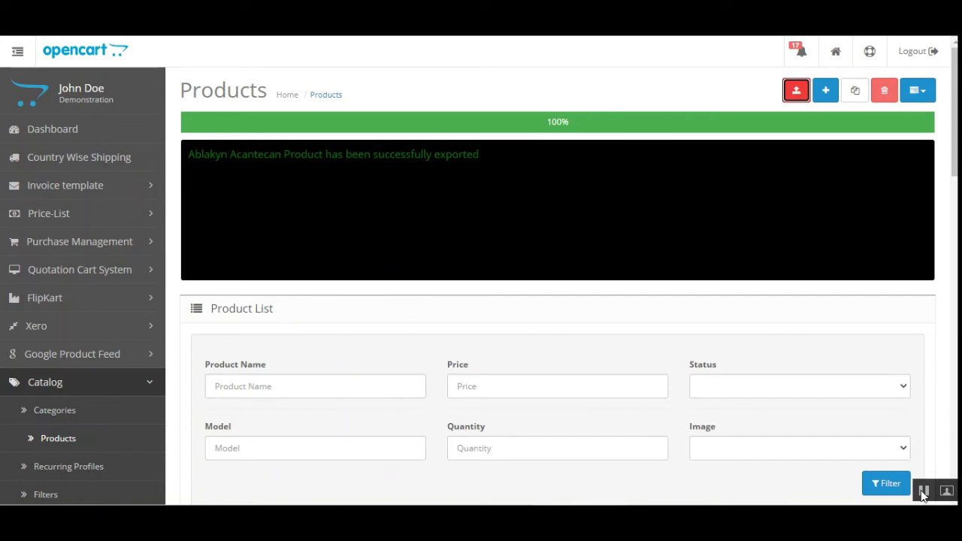
{"action": "scroll", "coordinate": [400, 256], "scroll_direction": "down", "scroll_amount": 5}
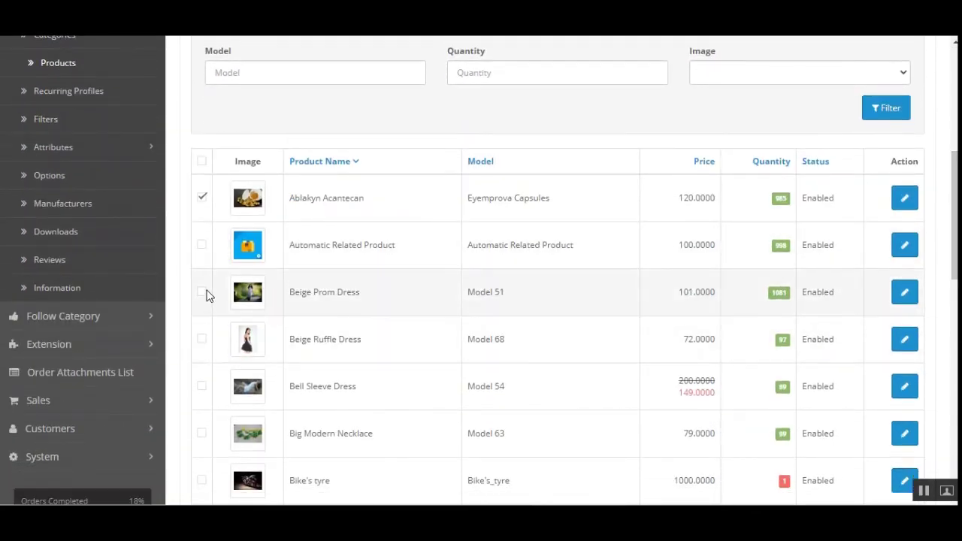
{"action": "left_click", "coordinate": [202, 293]}
{"action": "left_click", "coordinate": [203, 339]}
{"action": "left_click", "coordinate": [202, 386]}
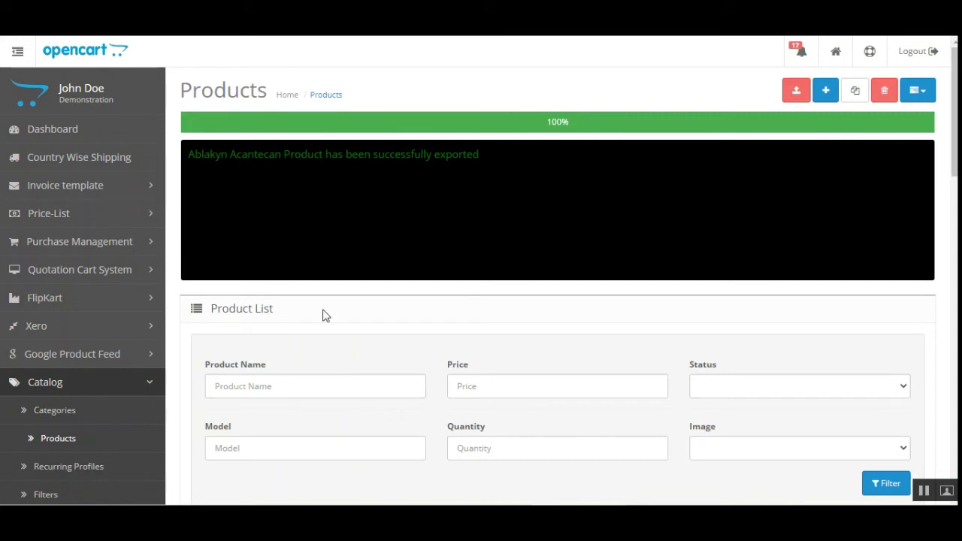
Filter Extensions to Modules and open the Google Shopping feed module for editing.
{"action": "left_click", "coordinate": [142, 385]}
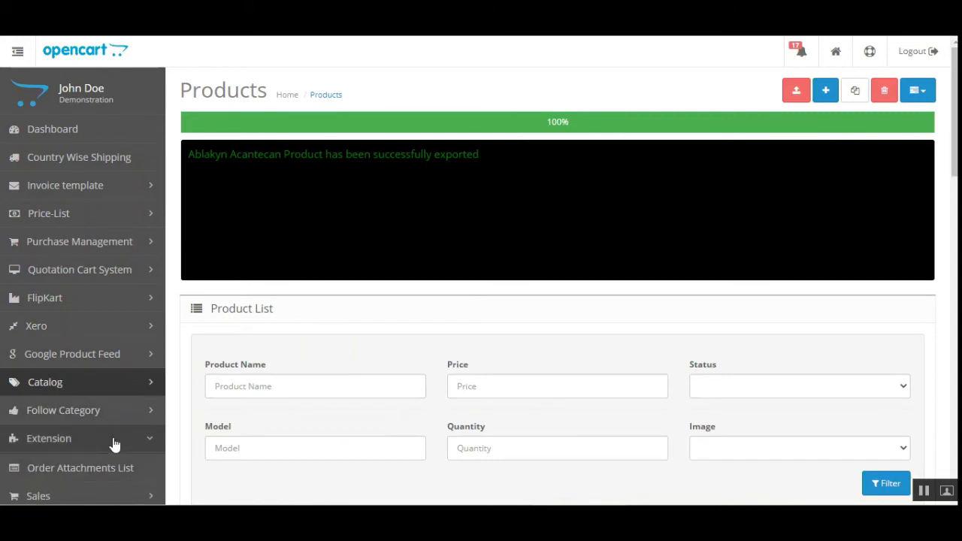
{"action": "left_click", "coordinate": [112, 441]}
{"action": "scroll", "coordinate": [100, 485], "scroll_direction": "down", "scroll_amount": 3}
{"action": "left_click", "coordinate": [89, 286]}
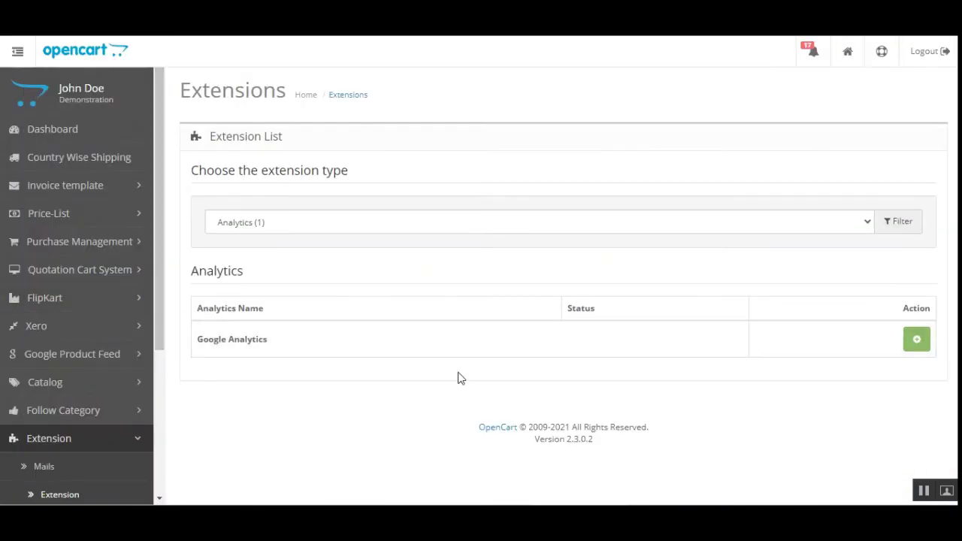
{"action": "left_click", "coordinate": [451, 222]}
{"action": "left_click", "coordinate": [395, 305]}
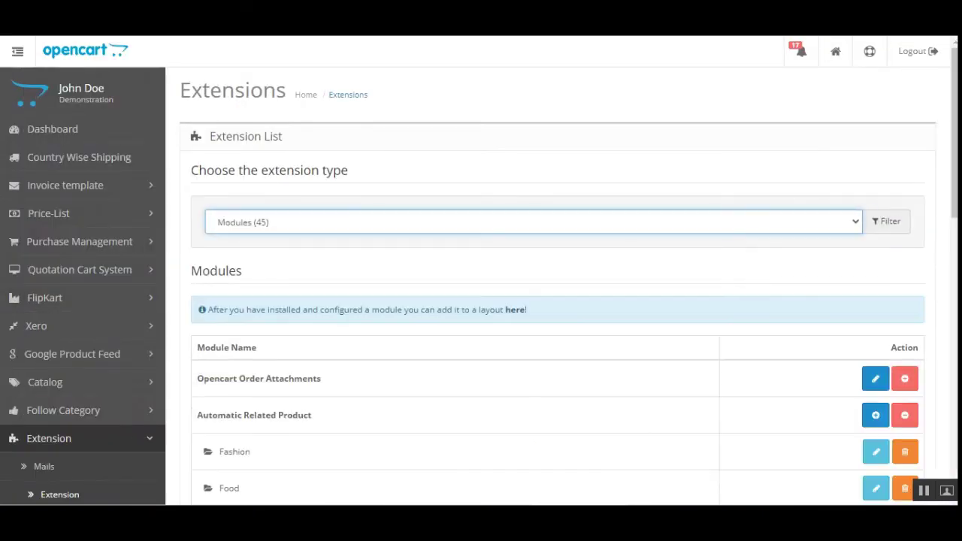
{"action": "scroll", "coordinate": [481, 301], "scroll_direction": "down", "scroll_amount": 7}
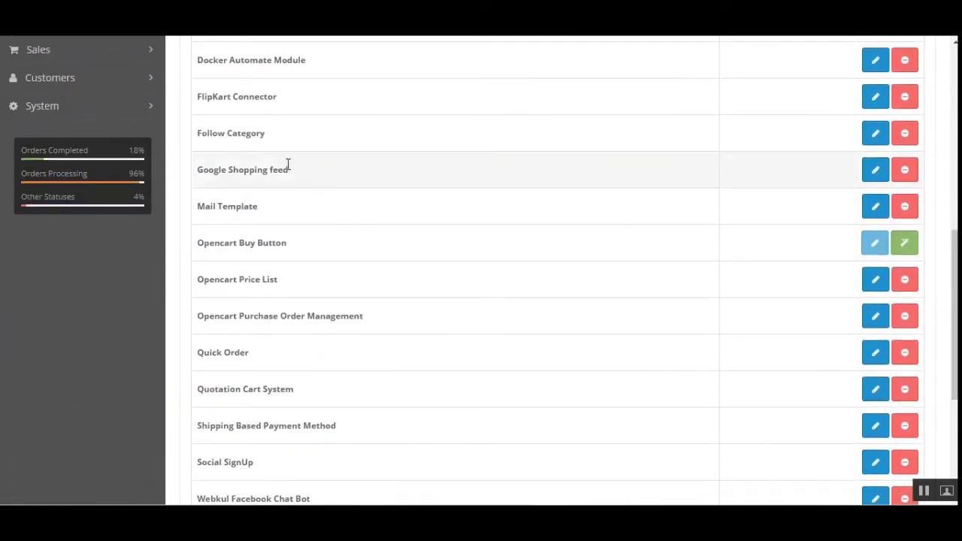
{"action": "left_click", "coordinate": [875, 170]}
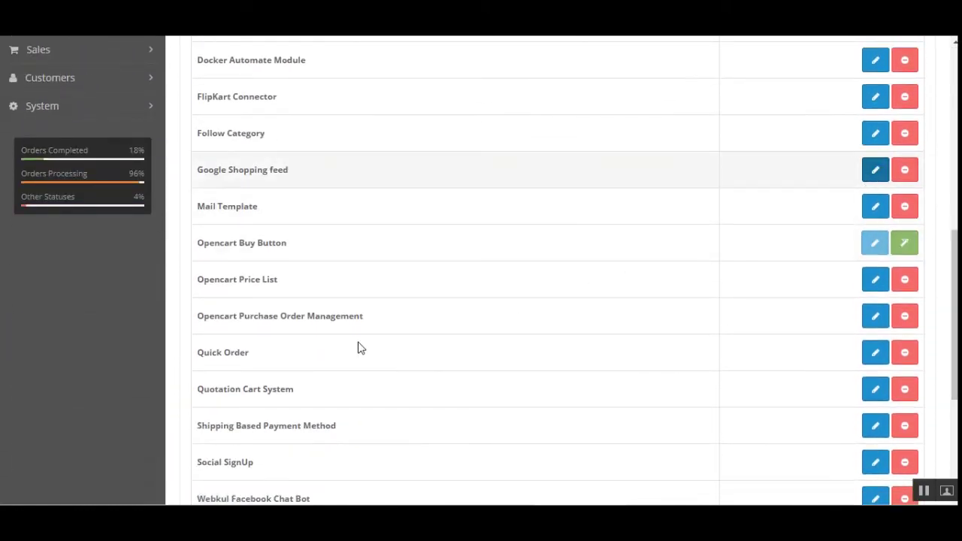
{"action": "scroll", "coordinate": [508, 460], "scroll_direction": "down", "scroll_amount": 1}
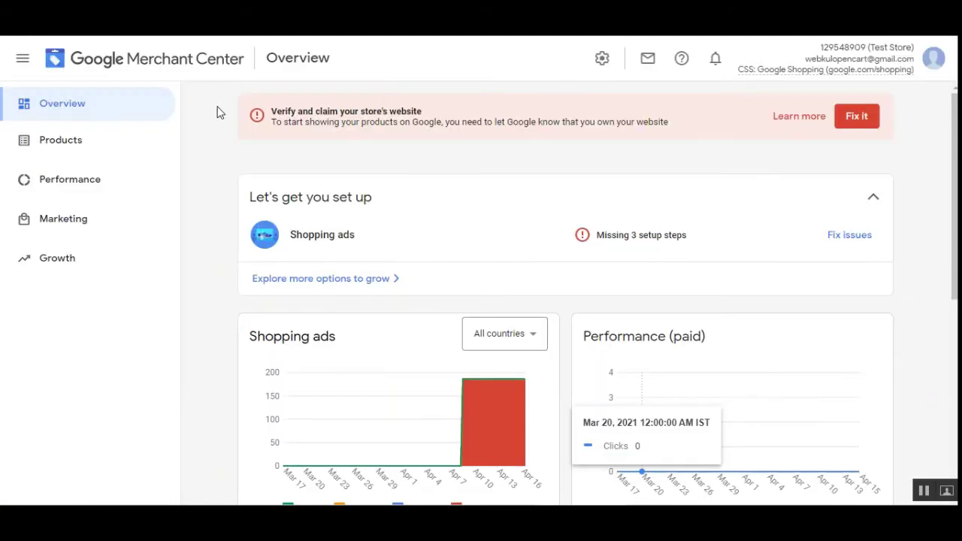
List all Merchant Center products sorted by last update time, scrolling the table sideways.
{"action": "left_click", "coordinate": [73, 148]}
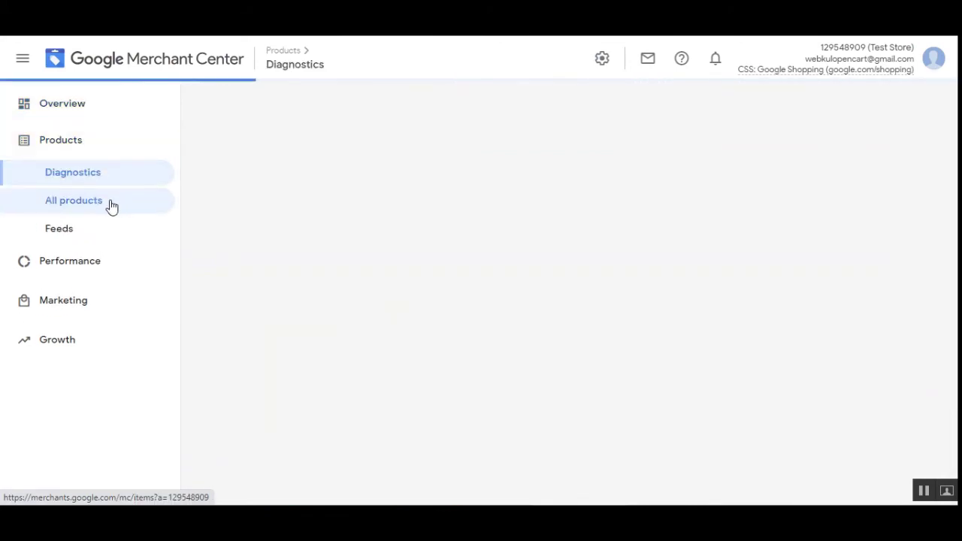
{"action": "left_click", "coordinate": [113, 207]}
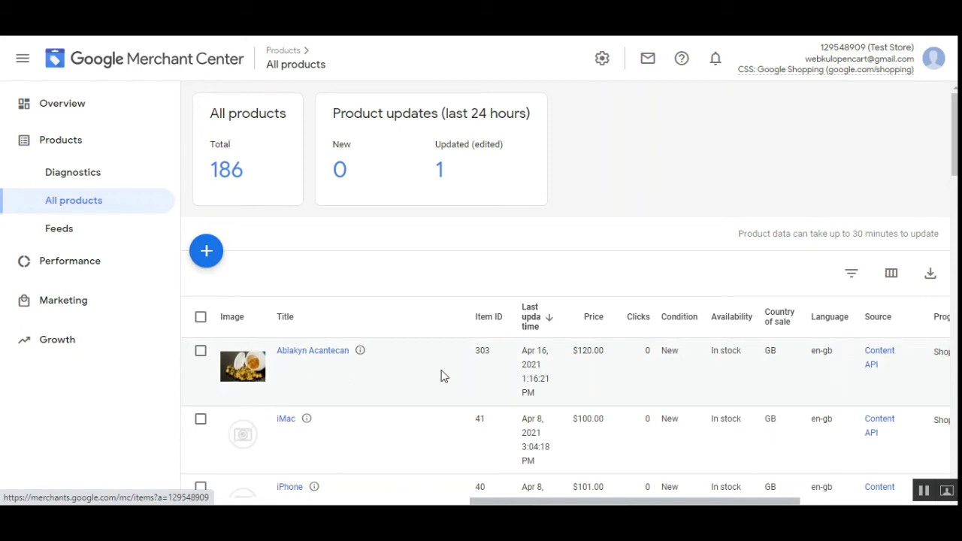
{"action": "left_click", "coordinate": [541, 317]}
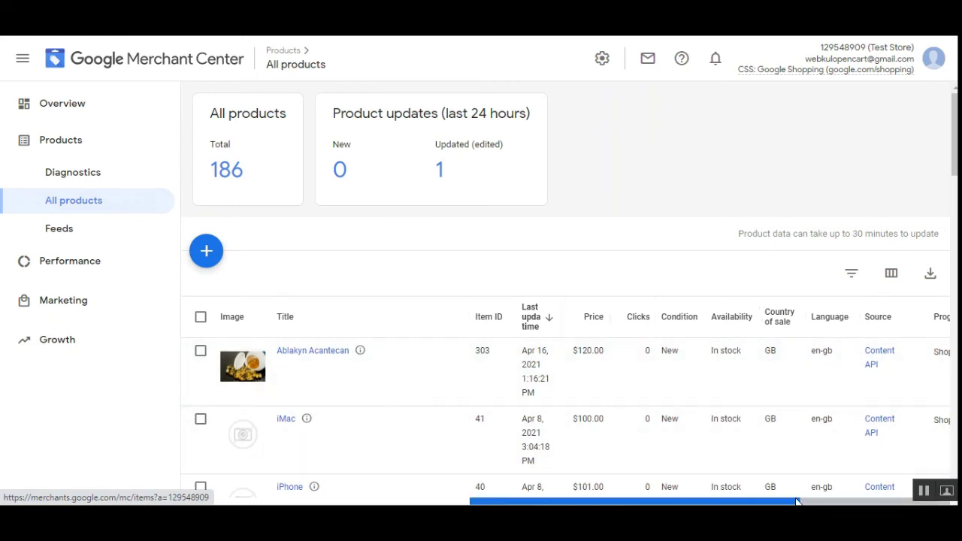
{"action": "left_click", "coordinate": [860, 502]}
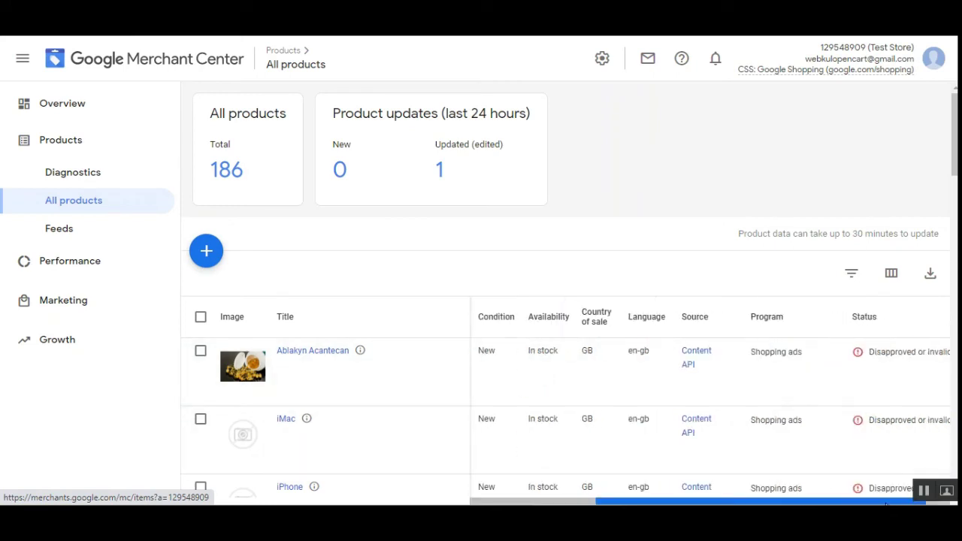
{"action": "left_click_drag", "start_coordinate": [886, 501], "coordinate": [756, 499]}
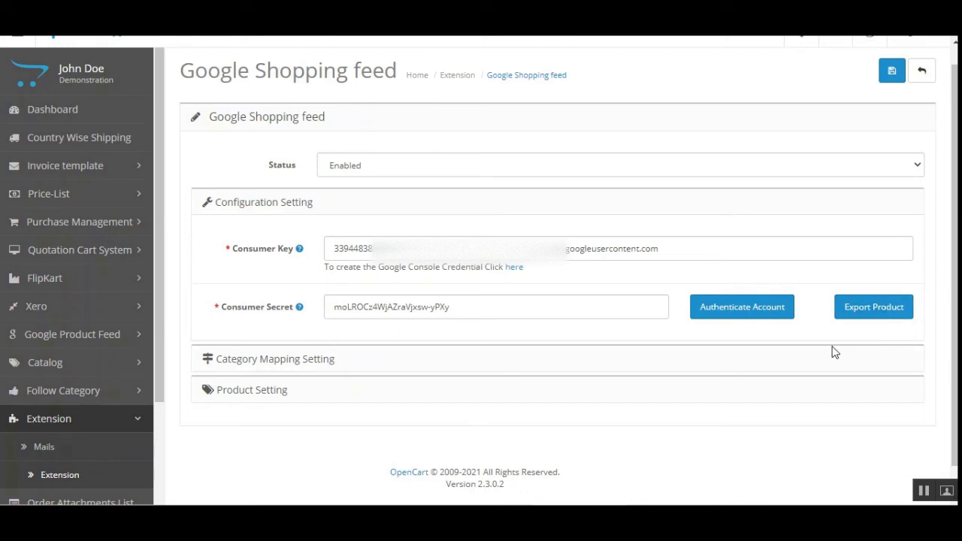
Launch the Google Shopping feed's Export Product run.
{"action": "left_click", "coordinate": [872, 309]}
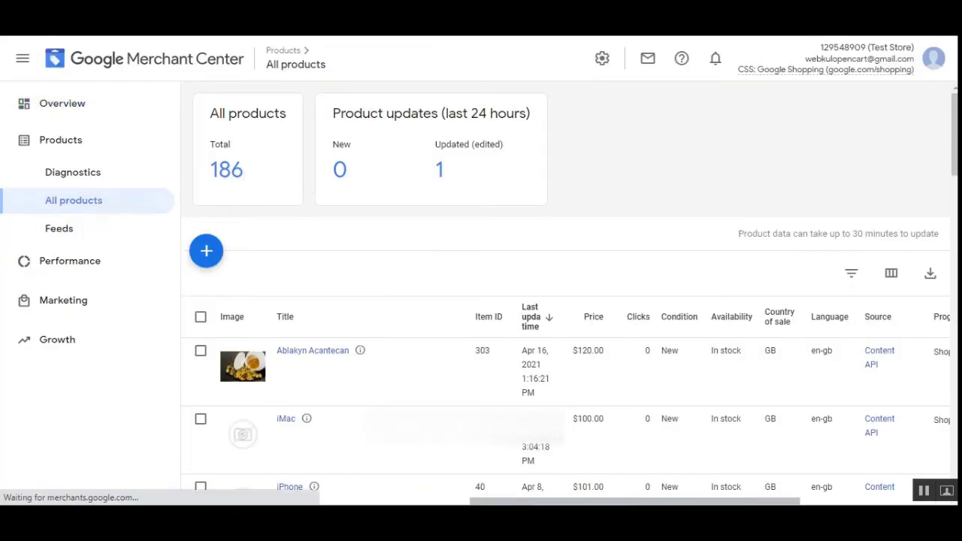
Reload Merchant Center's All products list and scroll through the exported products.
{"action": "left_click", "coordinate": [389, 363]}
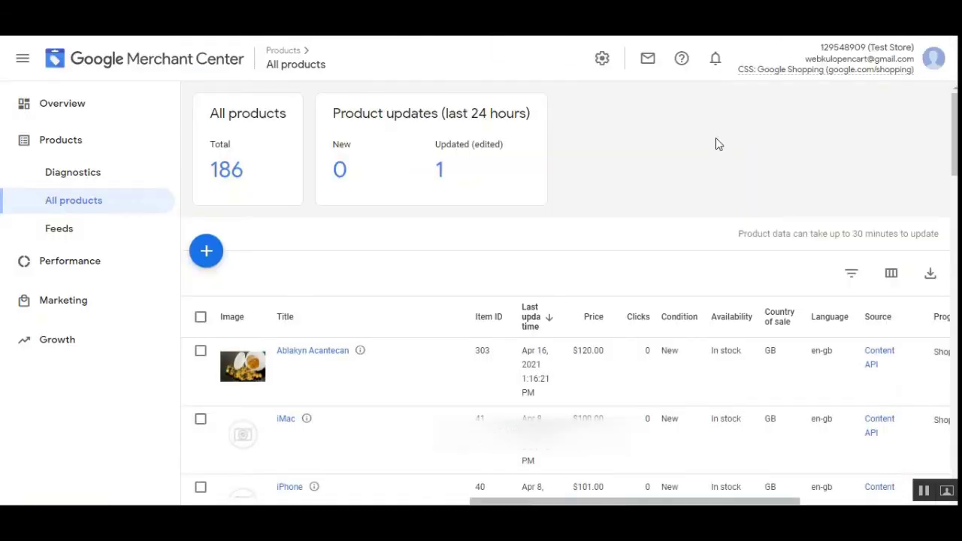
{"action": "scroll", "coordinate": [563, 300], "scroll_direction": "down", "scroll_amount": 11}
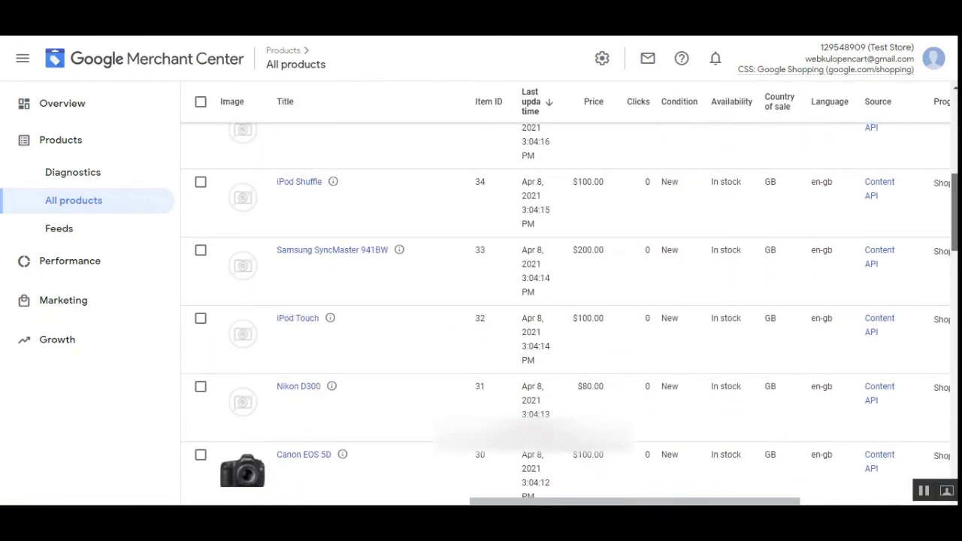
{"action": "scroll", "coordinate": [259, 205], "scroll_direction": "up", "scroll_amount": 1}
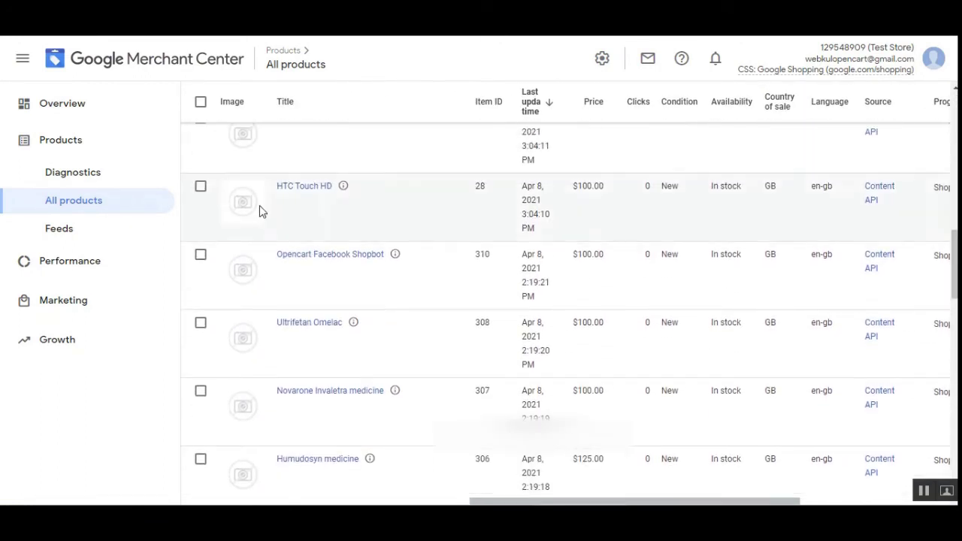
{"action": "scroll", "coordinate": [338, 250], "scroll_direction": "down", "scroll_amount": 5}
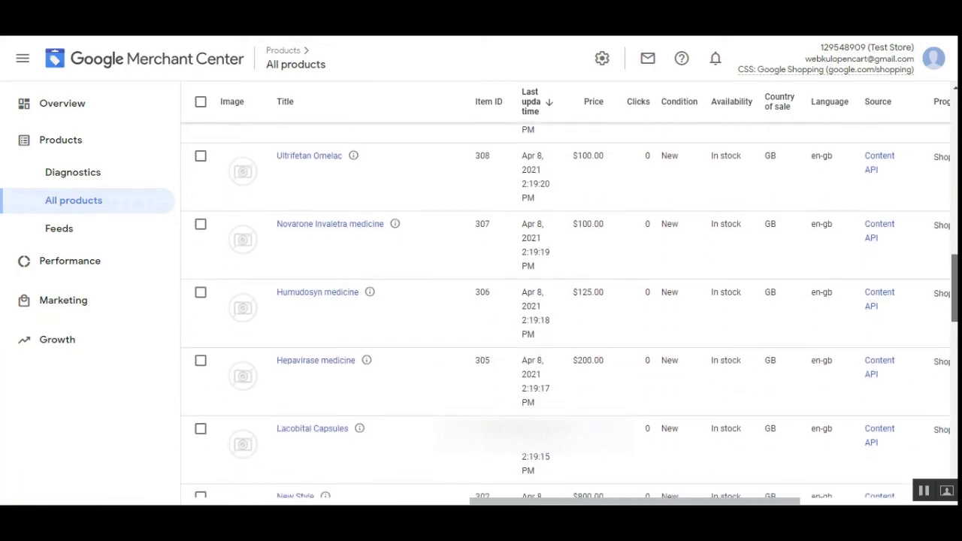
{"action": "scroll", "coordinate": [563, 308], "scroll_direction": "down", "scroll_amount": 7}
{"action": "scroll", "coordinate": [563, 308], "scroll_direction": "up", "scroll_amount": 20}
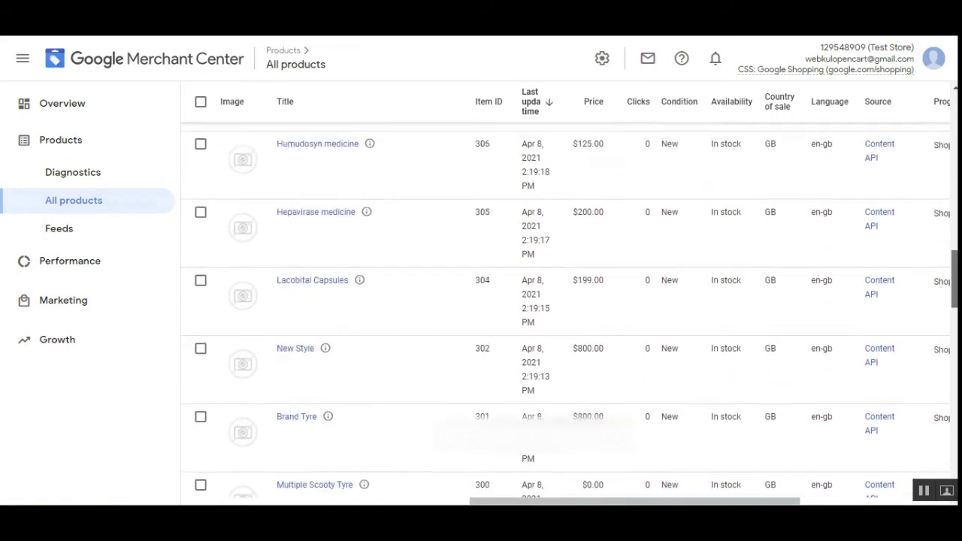
{"action": "scroll", "coordinate": [580, 227], "scroll_direction": "up", "scroll_amount": 5}
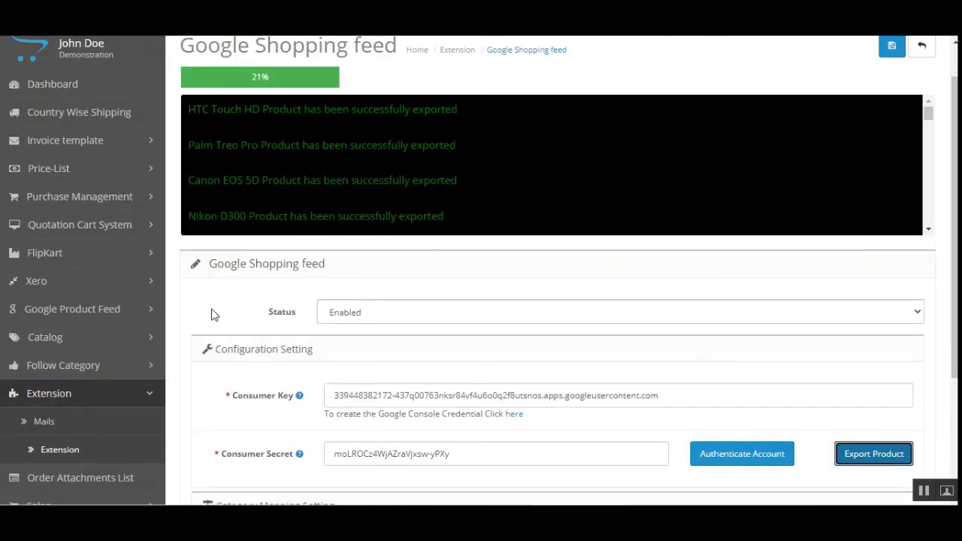
Open Google Product Feed's Category Mapping and Product List pages in new tabs.
{"action": "scroll", "coordinate": [316, 186], "scroll_direction": "up", "scroll_amount": 1}
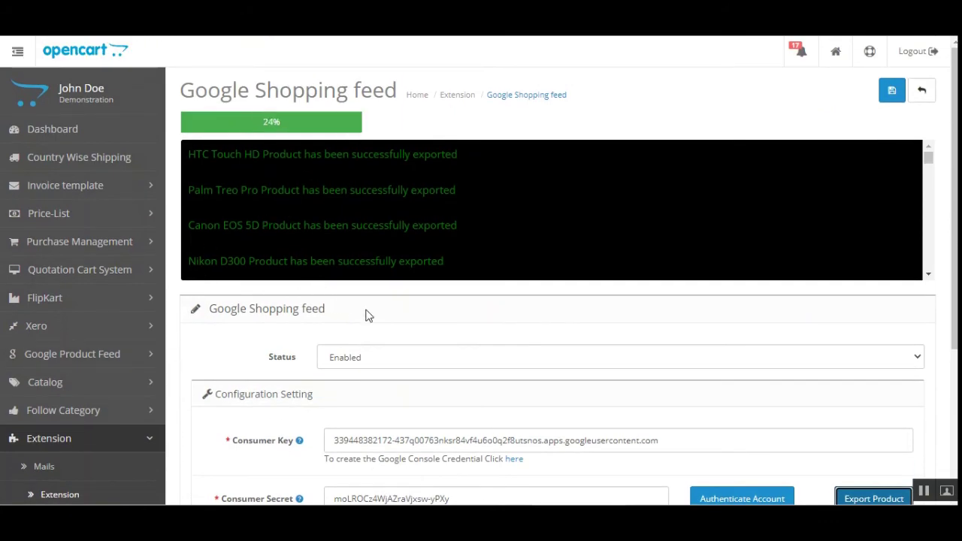
{"action": "scroll", "coordinate": [368, 316], "scroll_direction": "down", "scroll_amount": 2}
{"action": "left_click", "coordinate": [53, 220]}
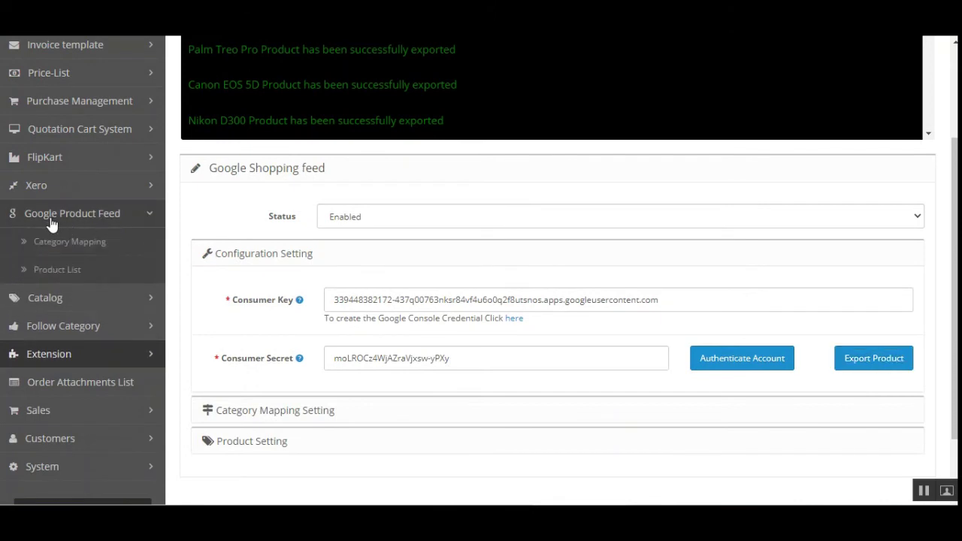
{"action": "right_click", "coordinate": [87, 251]}
{"action": "left_click", "coordinate": [135, 251]}
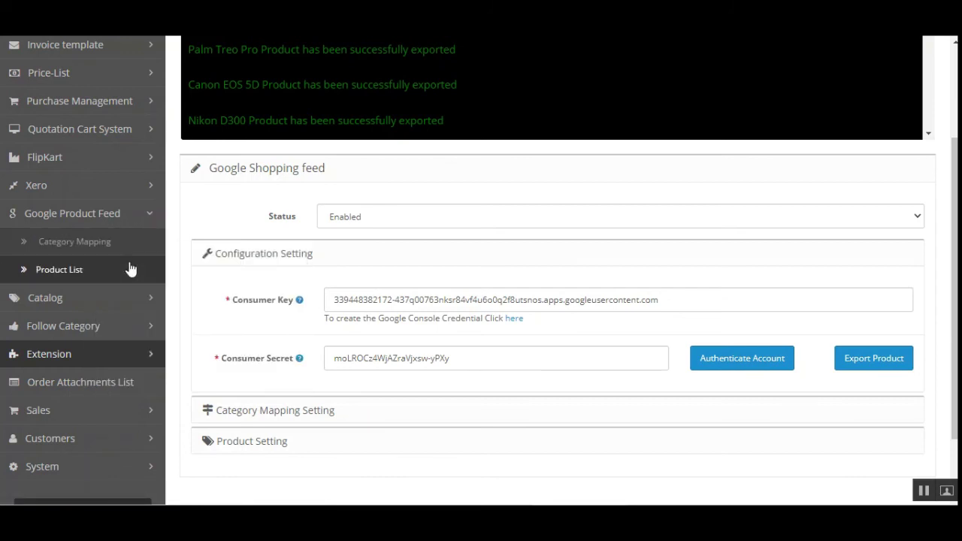
{"action": "right_click", "coordinate": [65, 272]}
{"action": "left_click", "coordinate": [108, 279]}
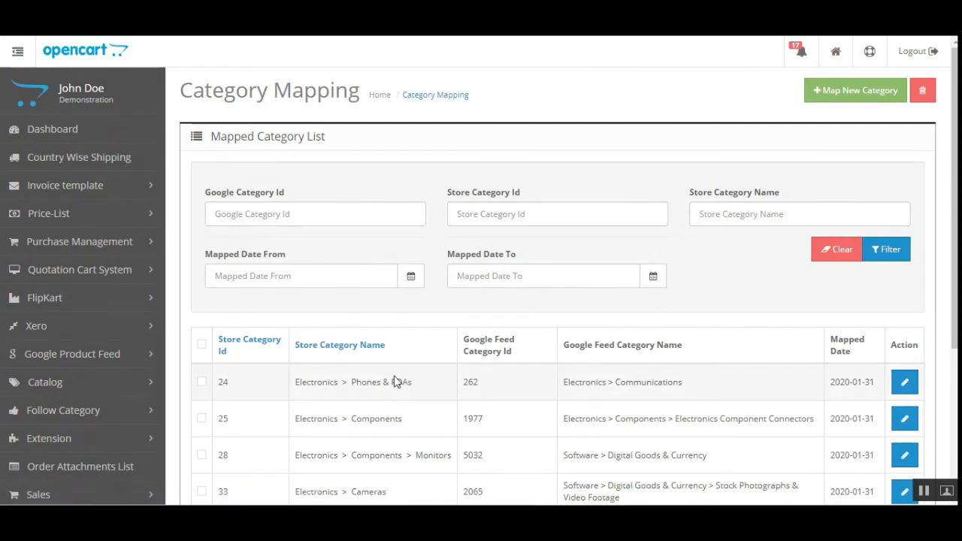
Look over the six mapped categories, then bring up the Map New Category form.
{"action": "scroll", "coordinate": [640, 328], "scroll_direction": "down", "scroll_amount": 1}
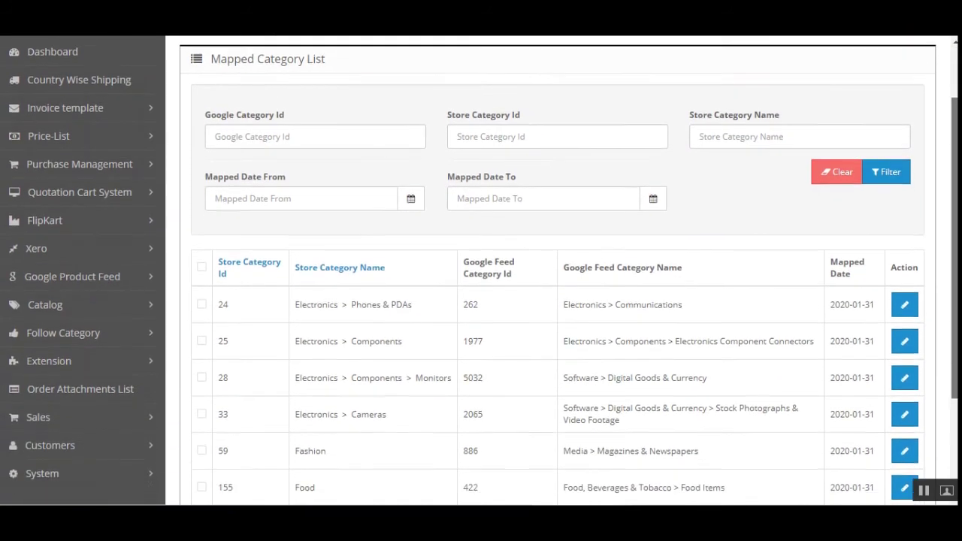
{"action": "scroll", "coordinate": [560, 271], "scroll_direction": "down", "scroll_amount": 2}
{"action": "scroll", "coordinate": [560, 271], "scroll_direction": "up", "scroll_amount": 2}
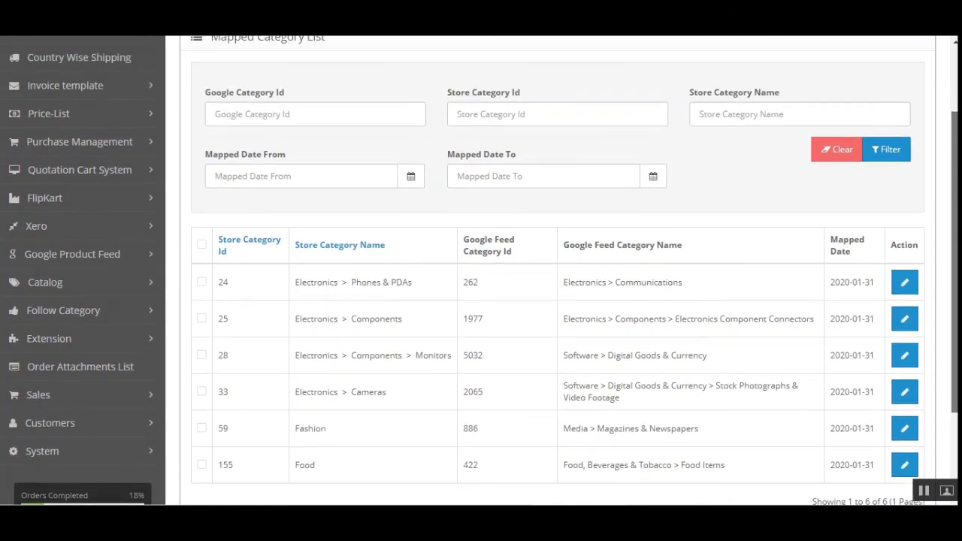
{"action": "scroll", "coordinate": [690, 124], "scroll_direction": "up", "scroll_amount": 1}
{"action": "scroll", "coordinate": [690, 124], "scroll_direction": "down", "scroll_amount": 1}
{"action": "scroll", "coordinate": [690, 124], "scroll_direction": "up", "scroll_amount": 2}
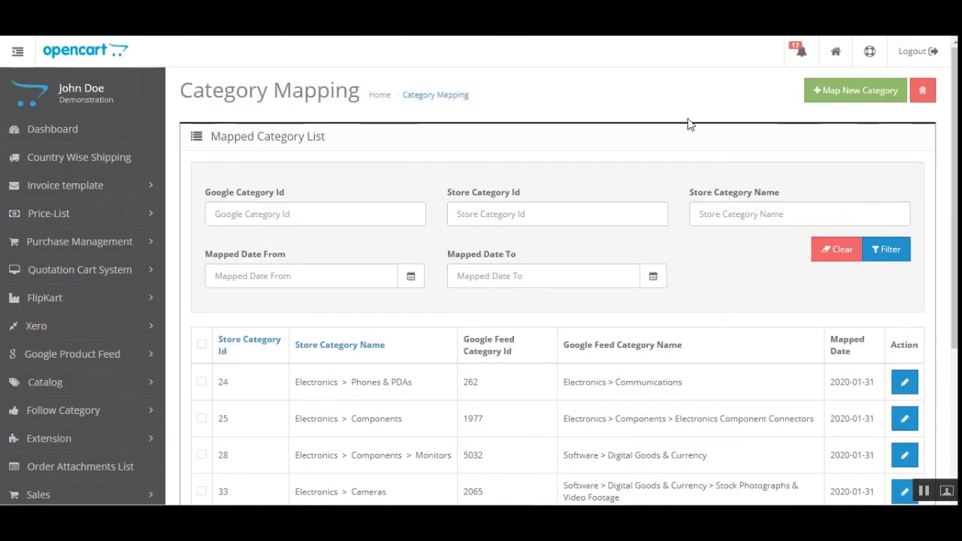
{"action": "left_click", "coordinate": [847, 97]}
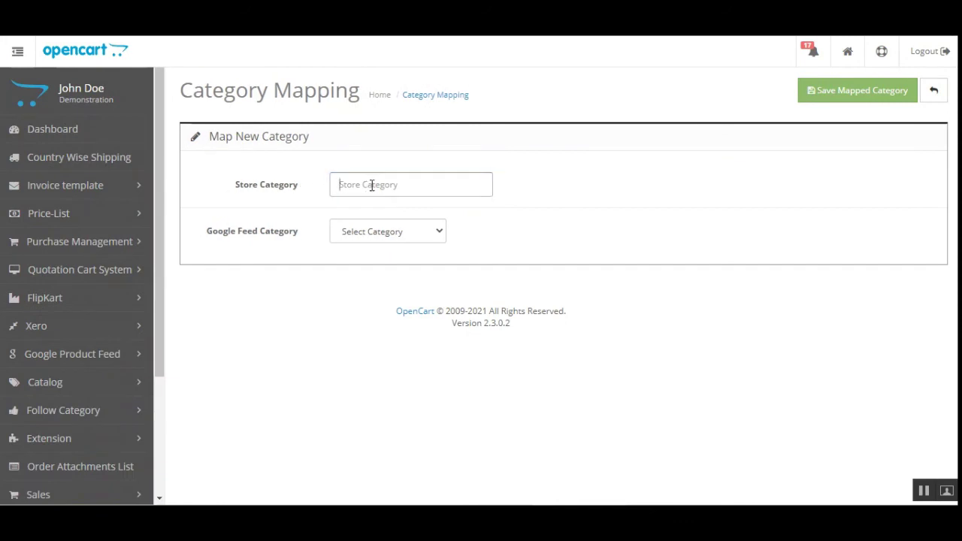
Select Electronics as the store category for the new mapping.
{"action": "left_click", "coordinate": [398, 184]}
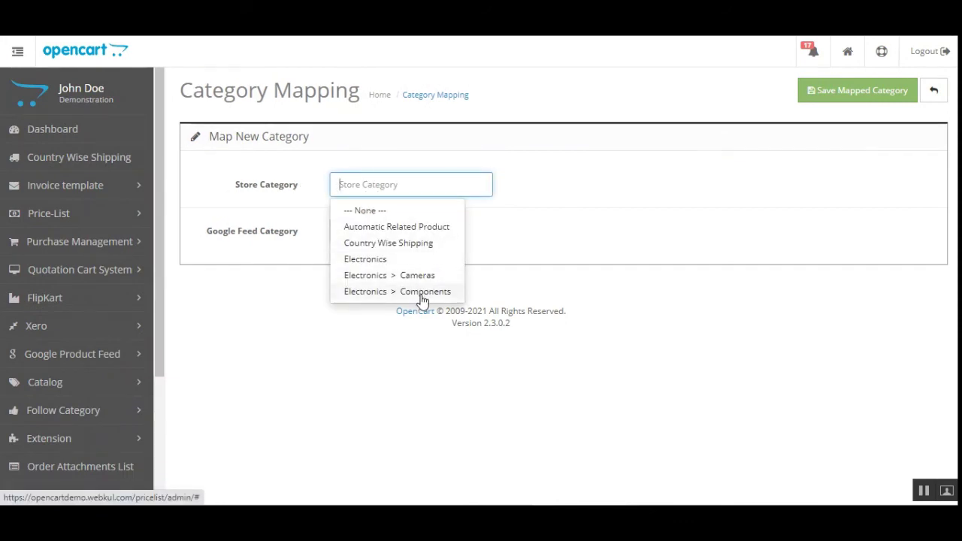
{"action": "left_click", "coordinate": [382, 260]}
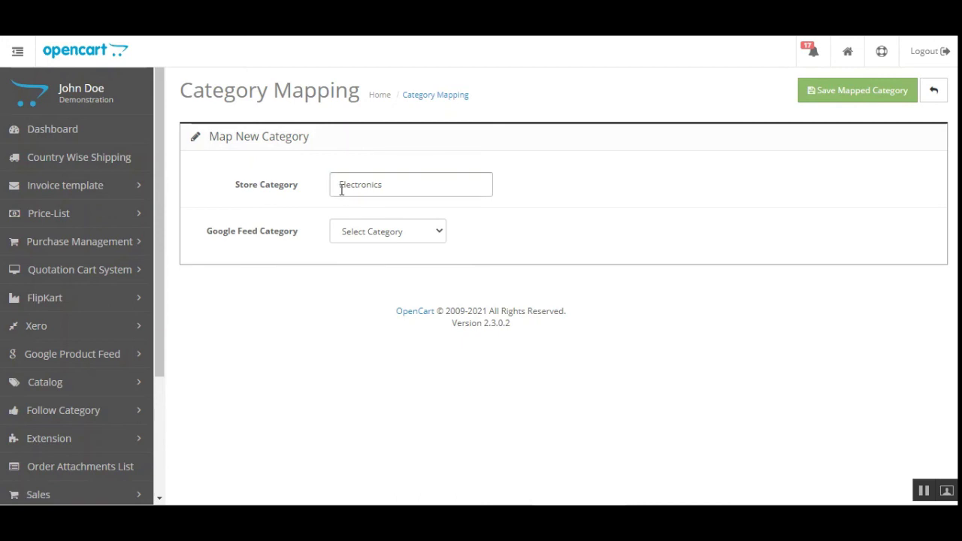
{"action": "left_click_drag", "start_coordinate": [226, 239], "coordinate": [291, 245]}
Map it to Google's Electronics > Electronics Accessories > Electronics Cleaners and attempt saving twice.
{"action": "left_click", "coordinate": [413, 231]}
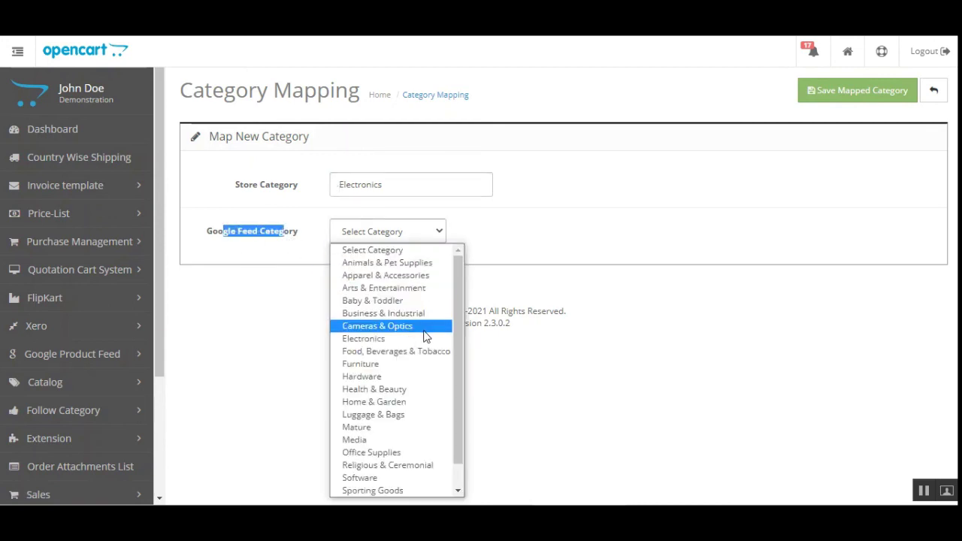
{"action": "left_click", "coordinate": [423, 338]}
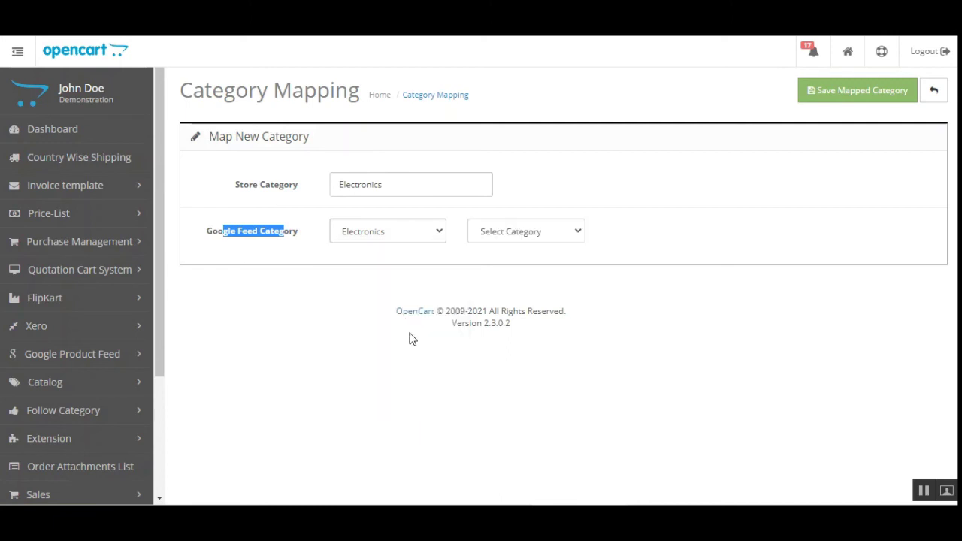
{"action": "left_click", "coordinate": [525, 235]}
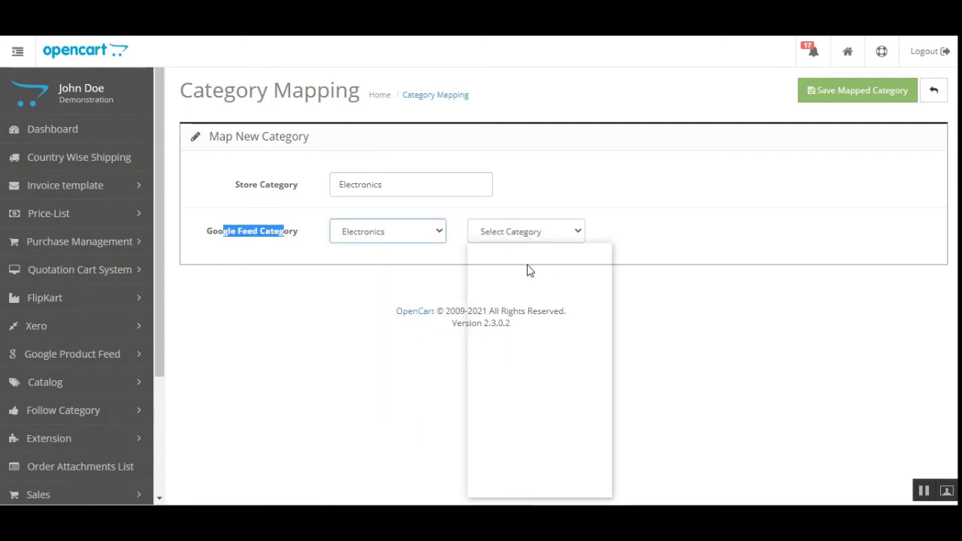
{"action": "key", "text": "Return"}
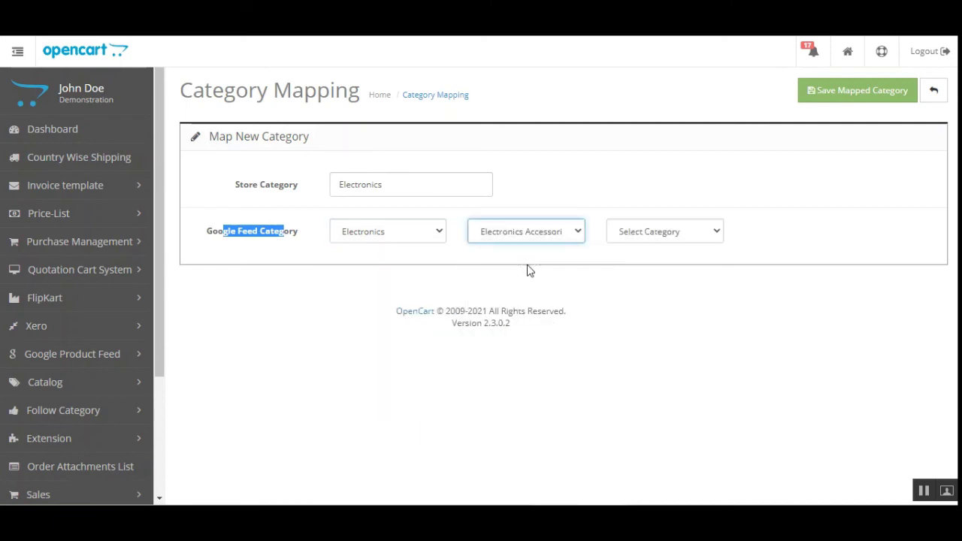
{"action": "left_click", "coordinate": [674, 233]}
{"action": "key", "text": "e"}
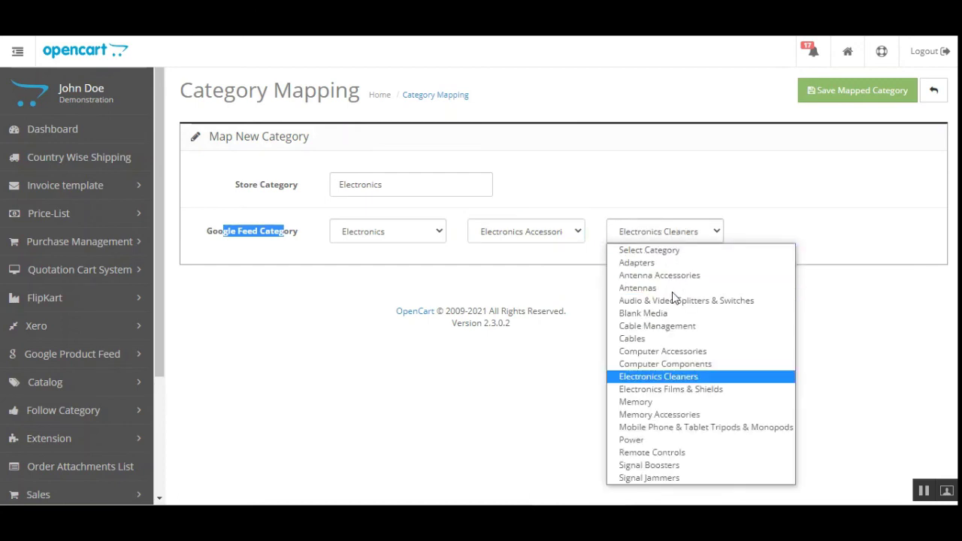
{"action": "key", "text": "Return"}
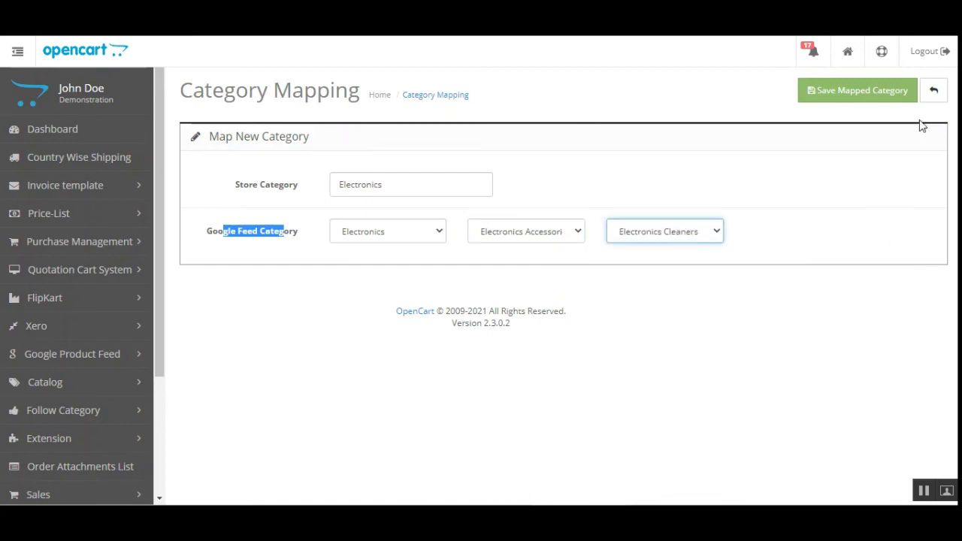
{"action": "left_click", "coordinate": [850, 99]}
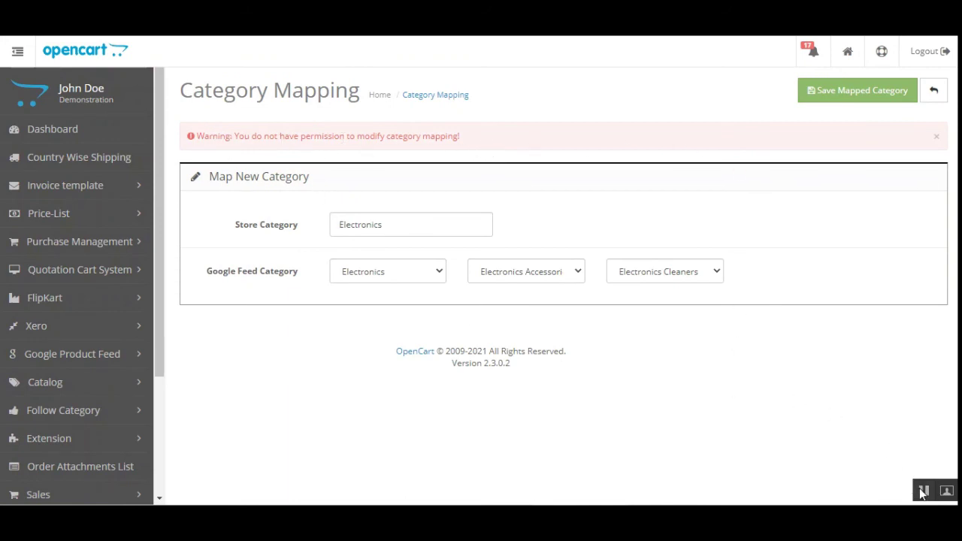
{"action": "left_click", "coordinate": [899, 91]}
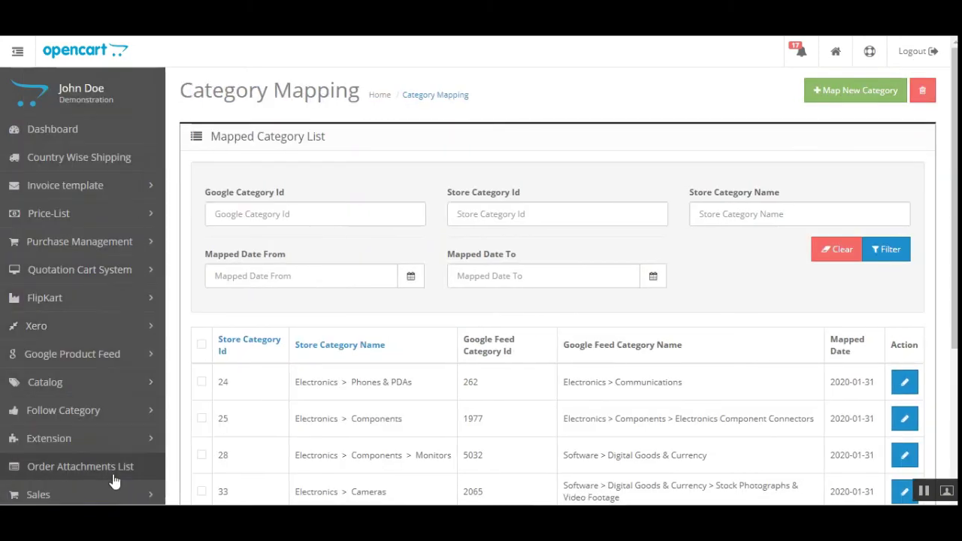
Open the Google Product Feed's Exported Product List page.
{"action": "left_click", "coordinate": [113, 359]}
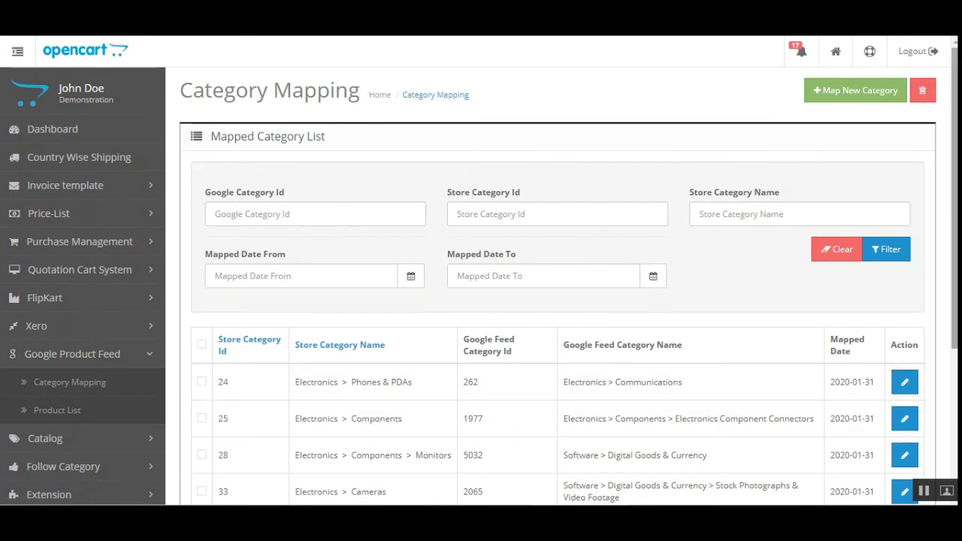
{"action": "scroll", "coordinate": [375, 300], "scroll_direction": "down", "scroll_amount": 3}
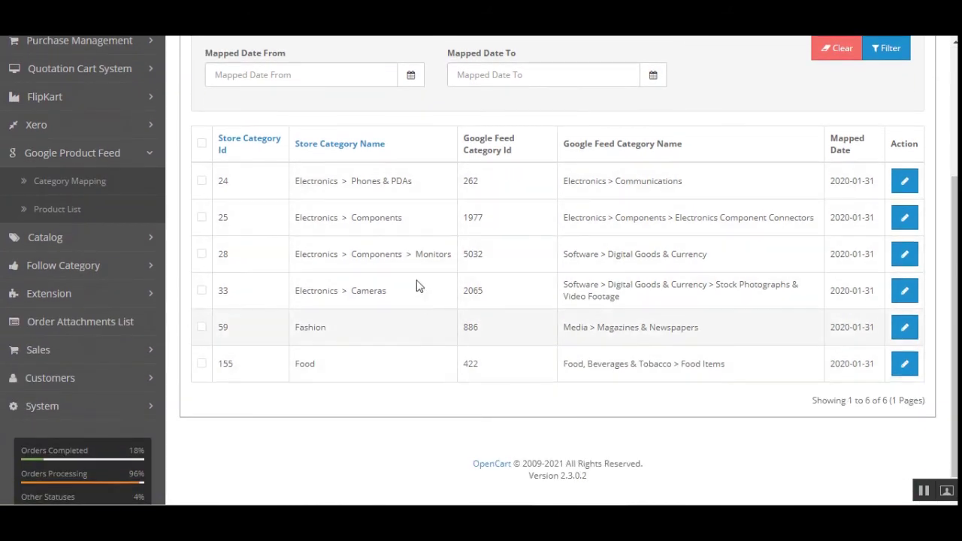
{"action": "scroll", "coordinate": [915, 300], "scroll_direction": "up", "scroll_amount": 1}
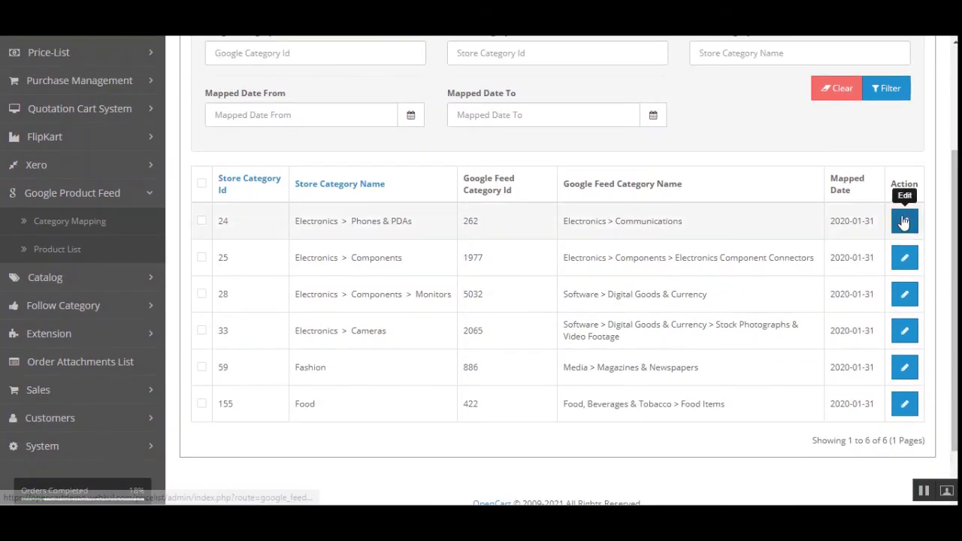
{"action": "scroll", "coordinate": [904, 226], "scroll_direction": "up", "scroll_amount": 3}
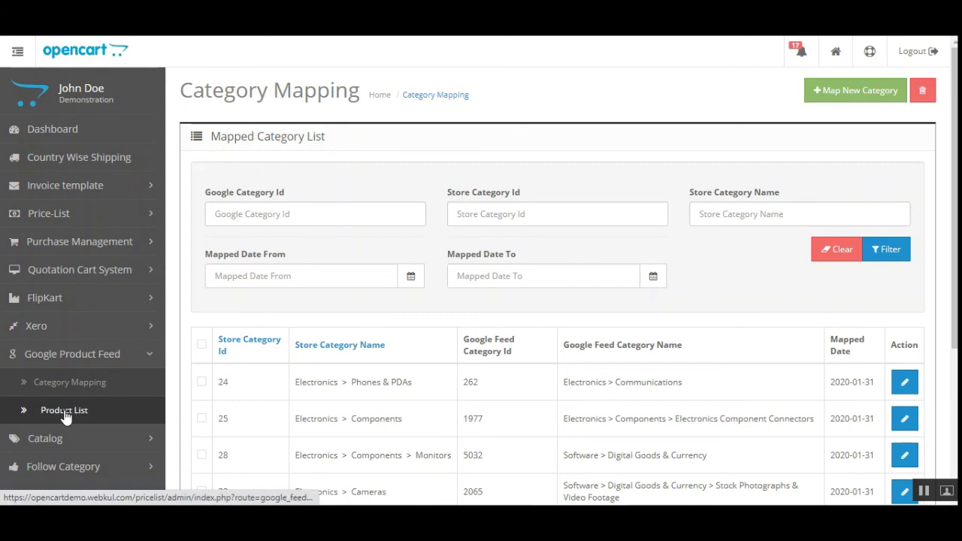
{"action": "left_click", "coordinate": [105, 418]}
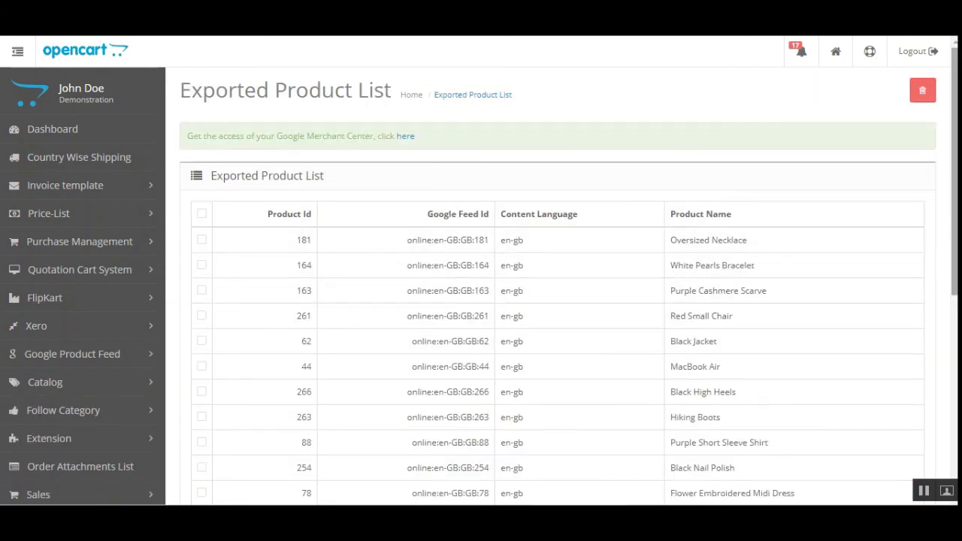
Scroll through exported products such as Oversized Necklace and MacBook Air.
{"action": "scroll", "coordinate": [345, 239], "scroll_direction": "down", "scroll_amount": 8}
{"action": "scroll", "coordinate": [345, 240], "scroll_direction": "up", "scroll_amount": 8}
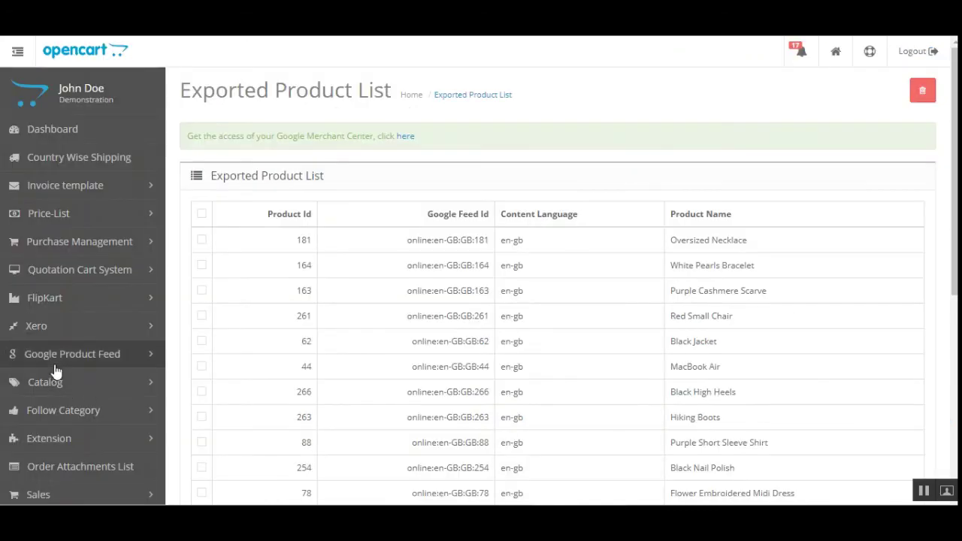
Return to OpenCart's Exported Product List from Merchant Center.
{"action": "left_click", "coordinate": [79, 364]}
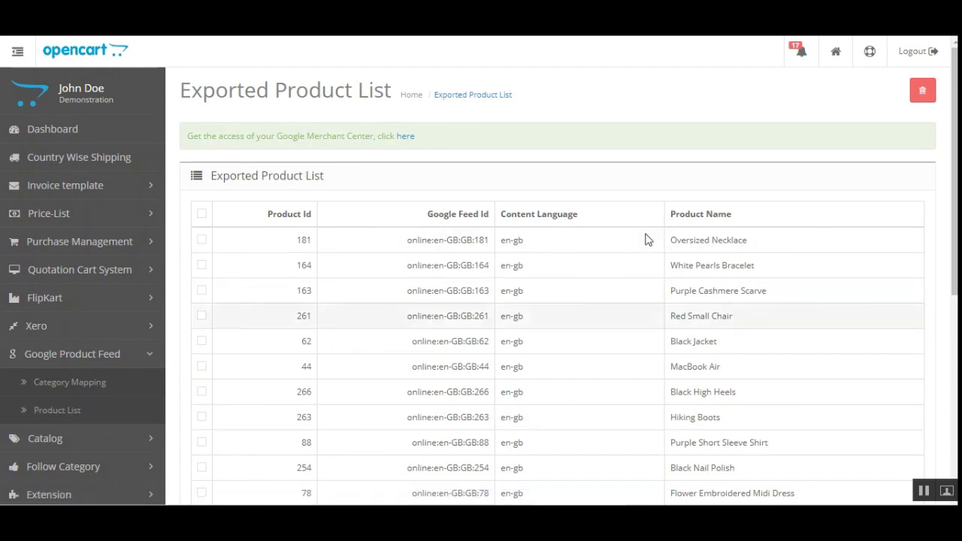
Highlight the Google Feed Id header and exported product names, then open Merchant Center via the notice's link.
{"action": "left_click_drag", "start_coordinate": [451, 214], "coordinate": [487, 214]}
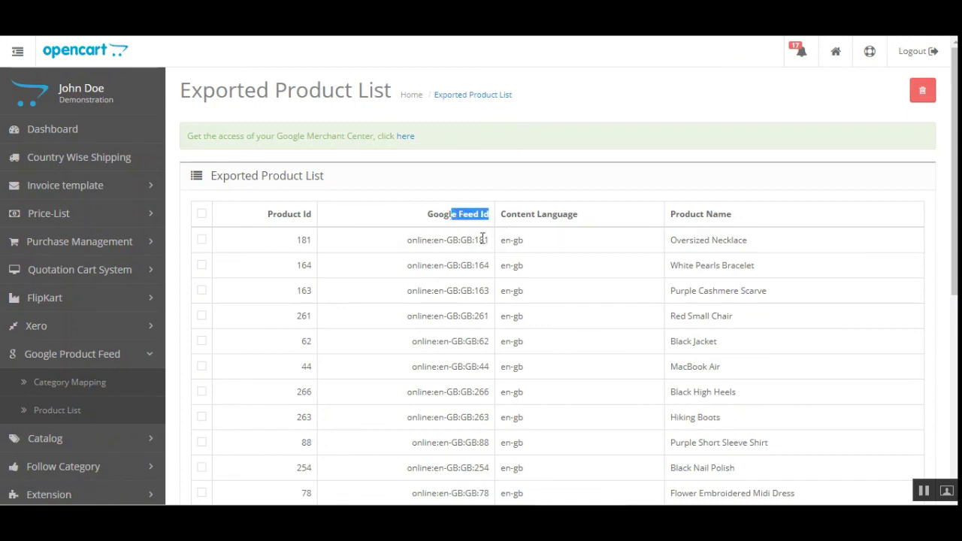
{"action": "left_click_drag", "start_coordinate": [707, 239], "coordinate": [734, 467]}
{"action": "left_click", "coordinate": [686, 111]}
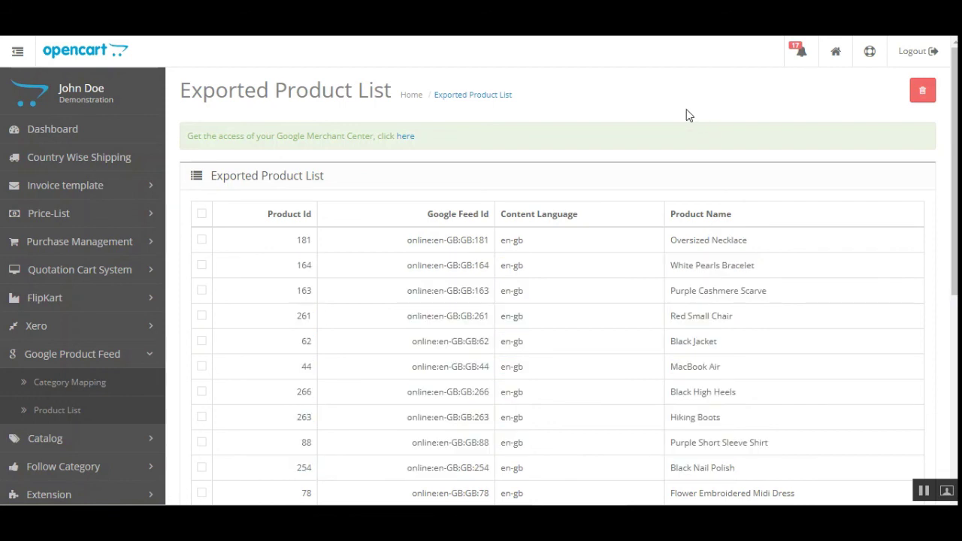
{"action": "left_click_drag", "start_coordinate": [201, 135], "coordinate": [351, 136]}
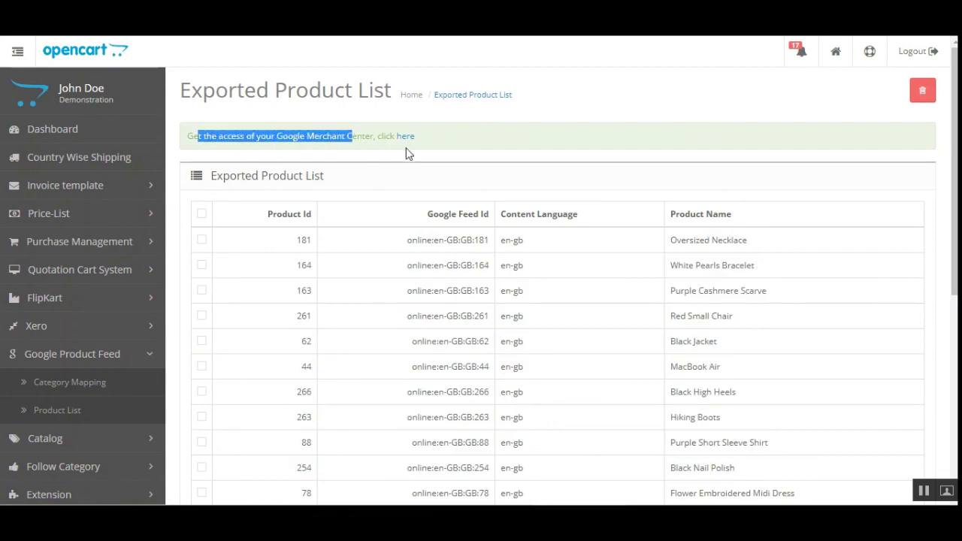
{"action": "left_click", "coordinate": [406, 138]}
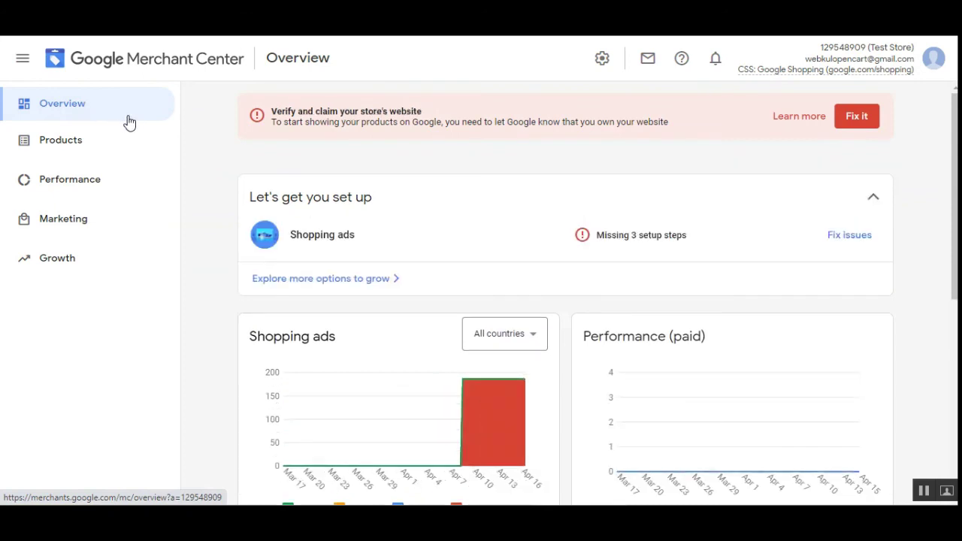
Show Merchant Center's All products list and scroll through the 186 products.
{"action": "left_click", "coordinate": [87, 154]}
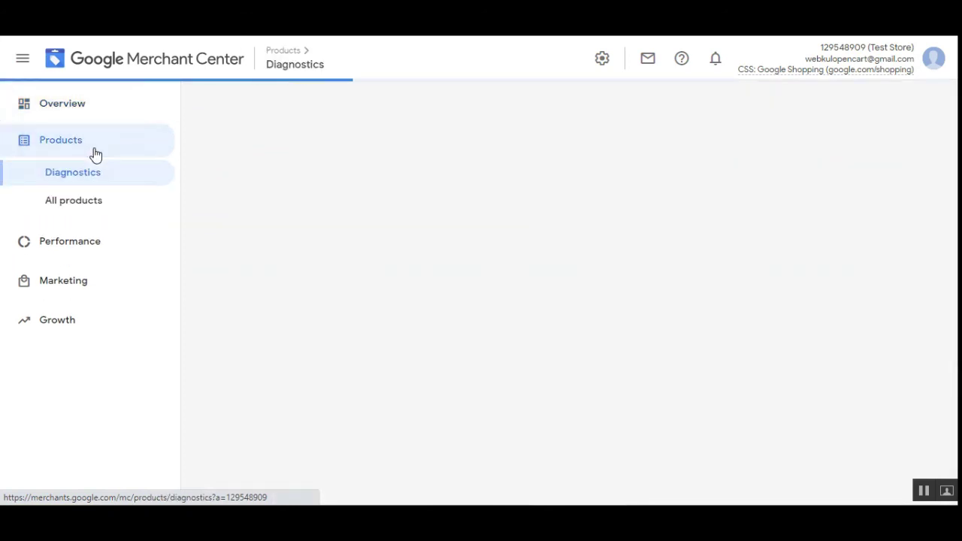
{"action": "left_click", "coordinate": [95, 209]}
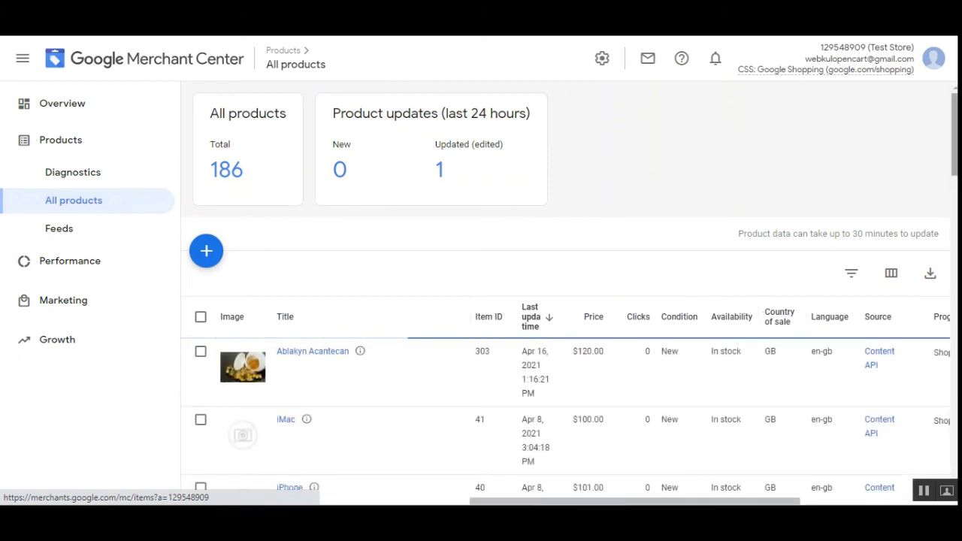
{"action": "scroll", "coordinate": [814, 470], "scroll_direction": "down", "scroll_amount": 3}
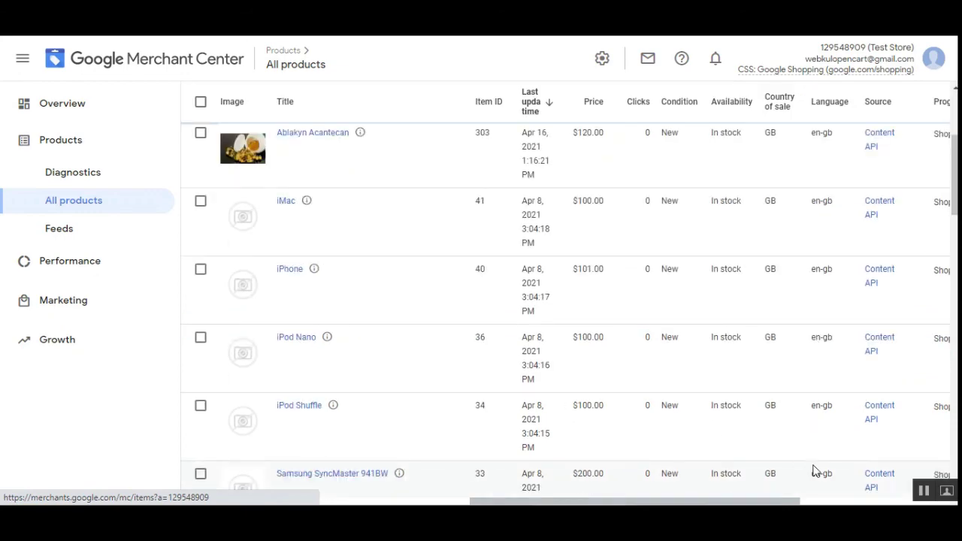
{"action": "scroll", "coordinate": [813, 470], "scroll_direction": "up", "scroll_amount": 3}
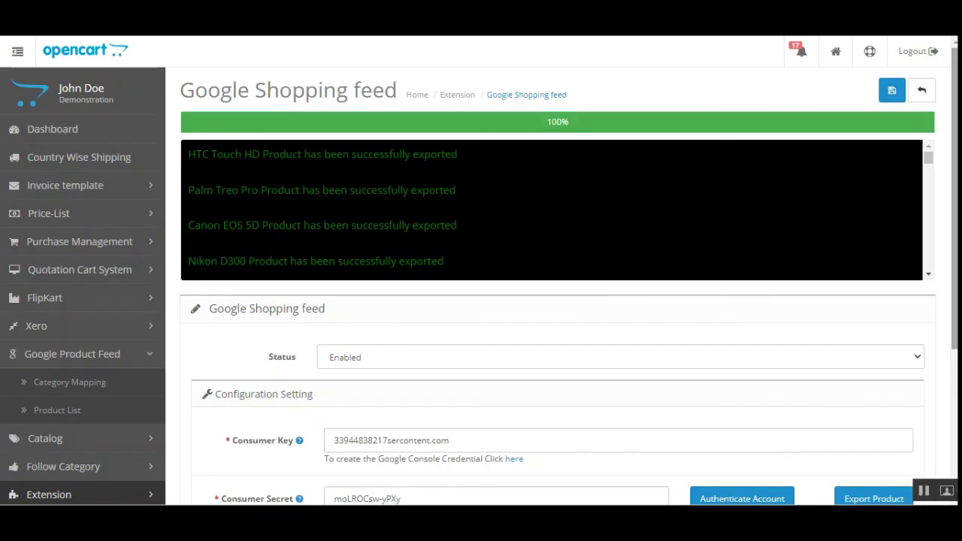
{"action": "left_click", "coordinate": [368, 498]}
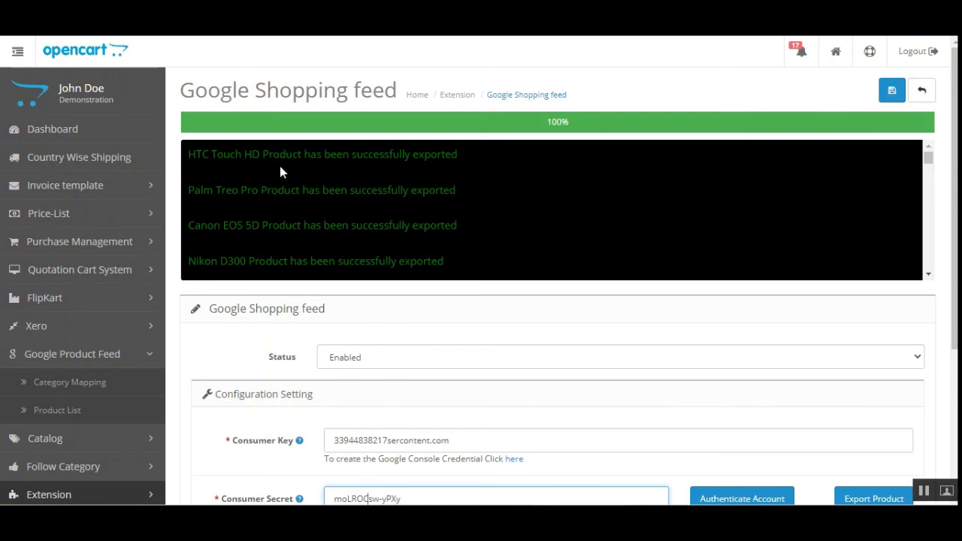
{"action": "mouse_move", "coordinate": [929, 163]}
{"action": "left_mouse_down"}
{"action": "mouse_move", "coordinate": [929, 240]}
{"action": "mouse_move", "coordinate": [930, 161]}
{"action": "left_mouse_up"}
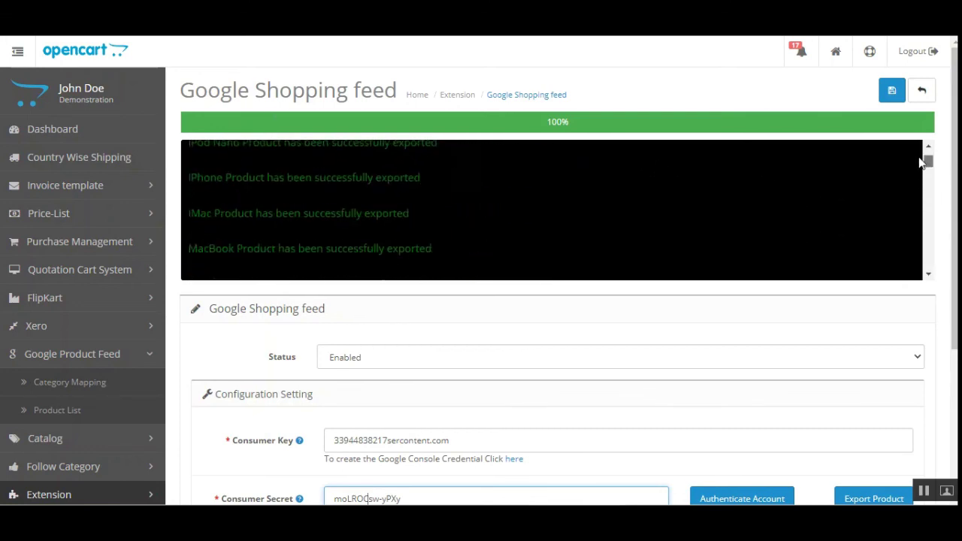
{"action": "scroll", "coordinate": [556, 300], "scroll_direction": "down", "scroll_amount": 3}
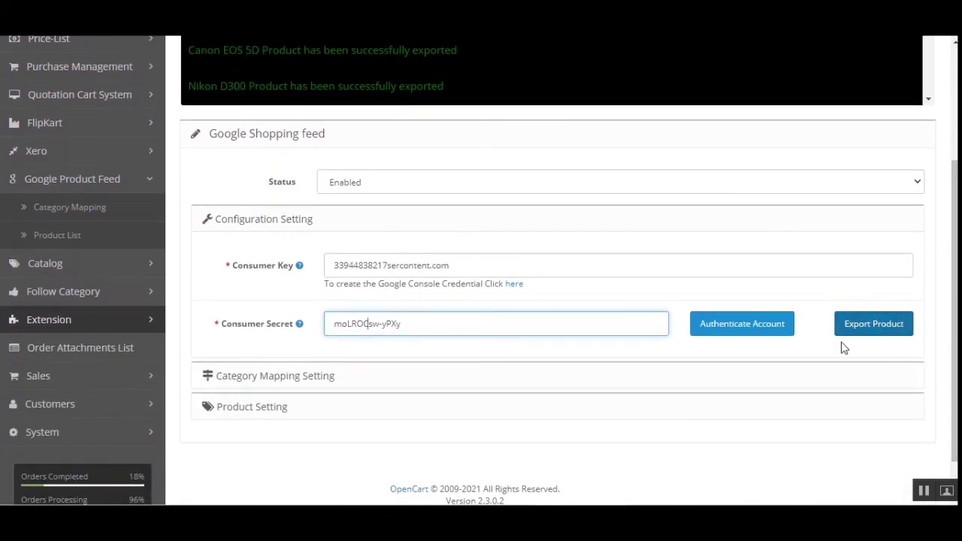
{"action": "scroll", "coordinate": [578, 343], "scroll_direction": "up", "scroll_amount": 3}
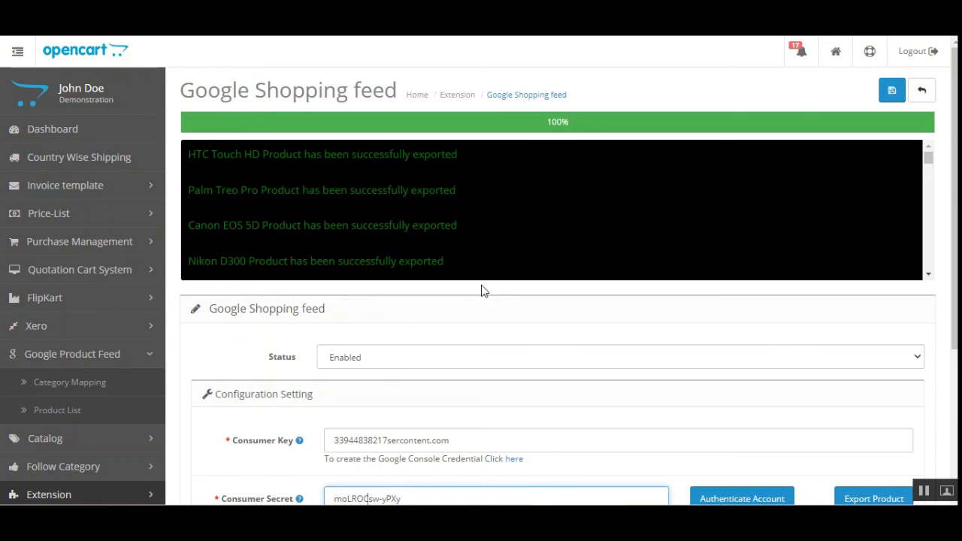
{"action": "left_click", "coordinate": [591, 481]}
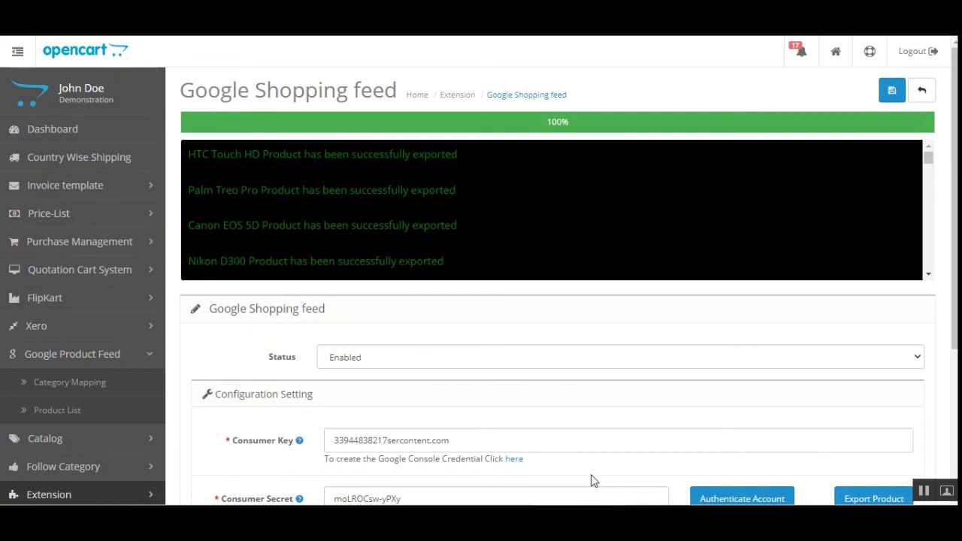